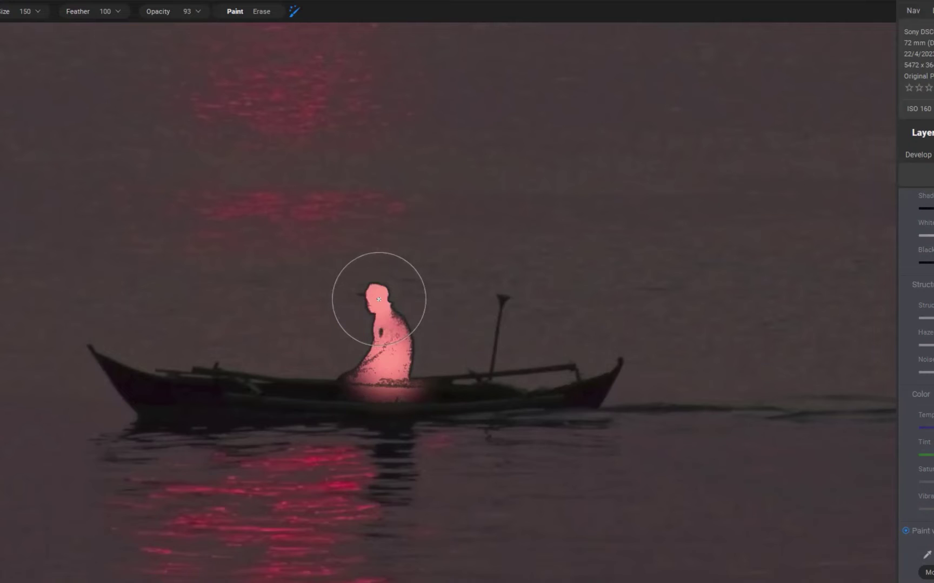
Stroke quick mask areas over the man photographing the street lights and over the surrounding background.
mouse_move(2, 29)
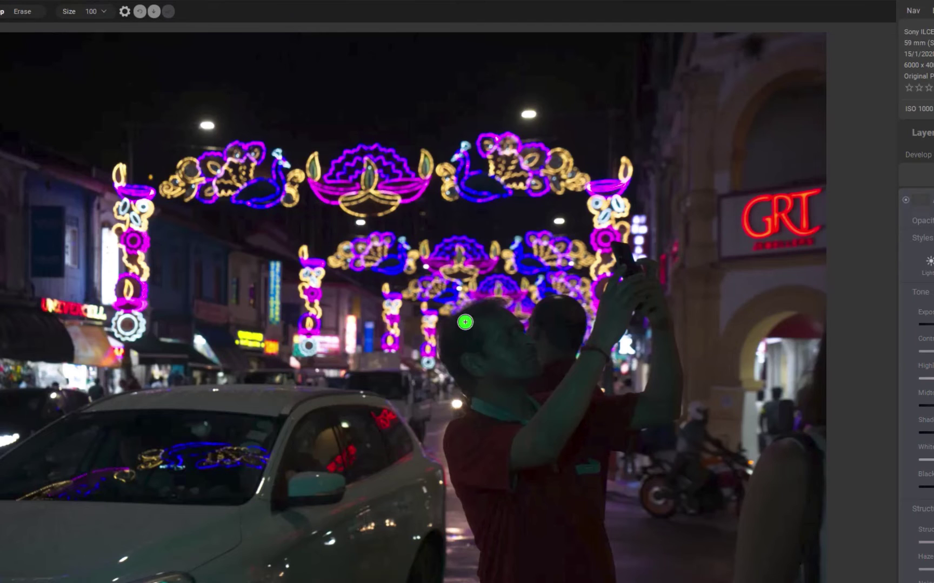
mouse_move(464, 322)
mouse_down()
mouse_move(571, 427)
mouse_move(609, 316)
mouse_up()
mouse_move(658, 353)
mouse_down()
mouse_move(655, 399)
mouse_move(571, 510)
mouse_move(477, 459)
mouse_up()
click(27, 14)
mouse_move(554, 336)
mouse_down()
mouse_move(403, 369)
mouse_move(219, 382)
mouse_move(698, 83)
mouse_move(716, 513)
mouse_move(786, 118)
mouse_move(294, 329)
mouse_move(446, 573)
mouse_move(59, 385)
mouse_up()
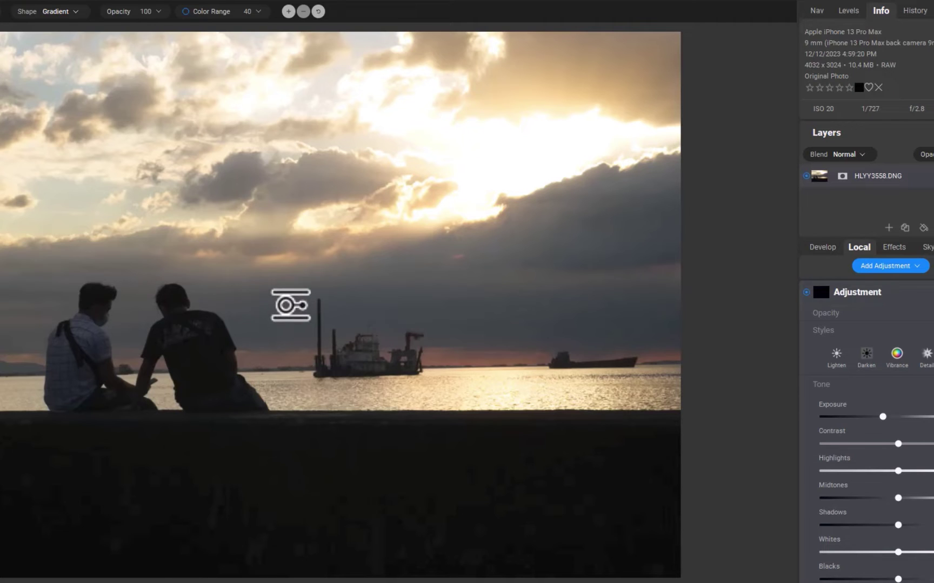
Place a linear gradient mask along the horizon of the HLYY3558.DNG sunset photo and adjust its exposure.
drag(291, 305, 288, 373)
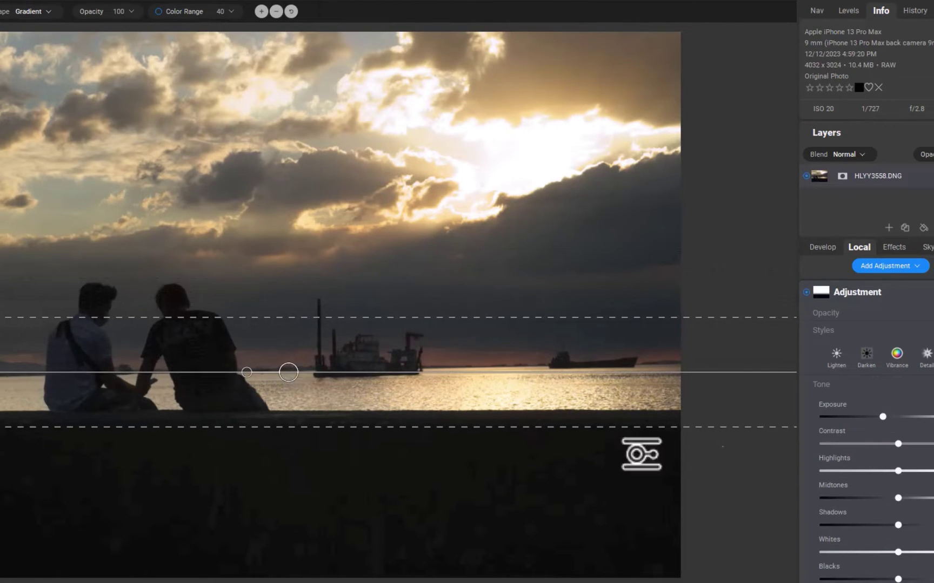
mouse_move(880, 418)
mouse_down()
mouse_move(902, 423)
mouse_move(886, 431)
mouse_up()
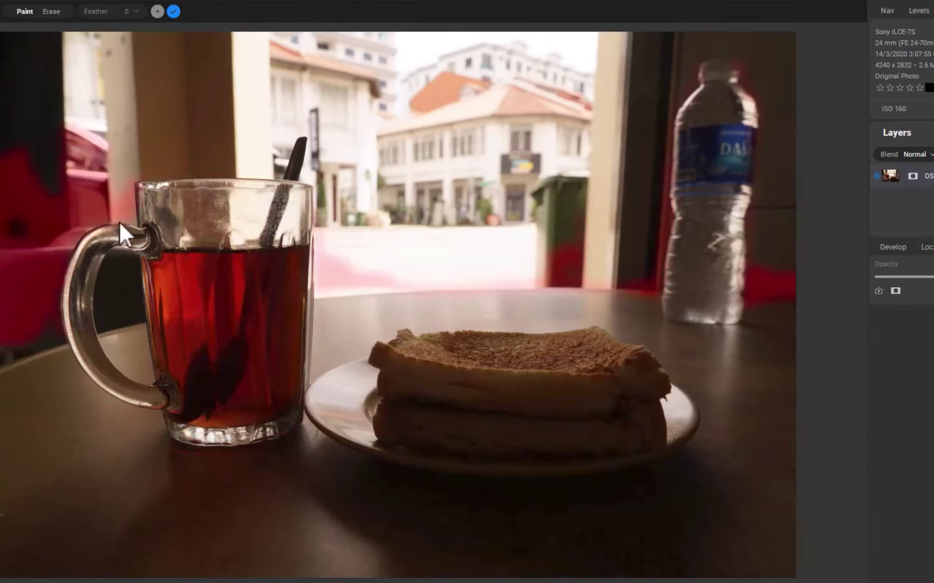
click(244, 289)
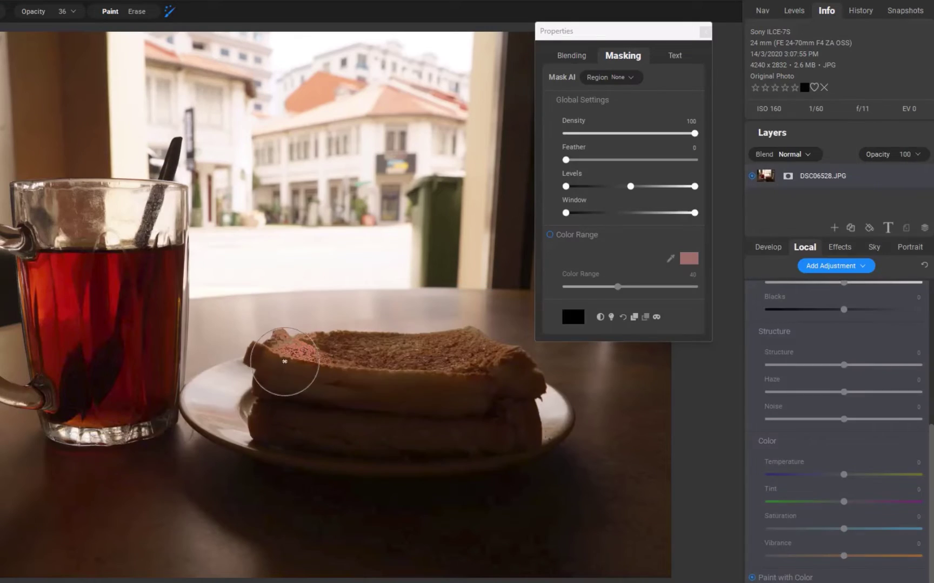
Brush a mask over the toast in DSC06528.JPG, and place line mask points along the toast's upper edge.
mouse_move(284, 361)
mouse_down()
mouse_move(368, 365)
mouse_move(443, 349)
mouse_move(482, 380)
mouse_move(523, 390)
mouse_move(512, 419)
mouse_move(465, 387)
mouse_move(296, 405)
mouse_move(397, 447)
mouse_move(309, 454)
mouse_move(290, 440)
mouse_move(492, 451)
mouse_move(566, 427)
mouse_move(542, 401)
mouse_move(323, 370)
mouse_move(201, 392)
mouse_move(236, 387)
mouse_move(245, 414)
mouse_move(413, 358)
mouse_move(482, 395)
mouse_move(472, 383)
mouse_move(534, 382)
mouse_up()
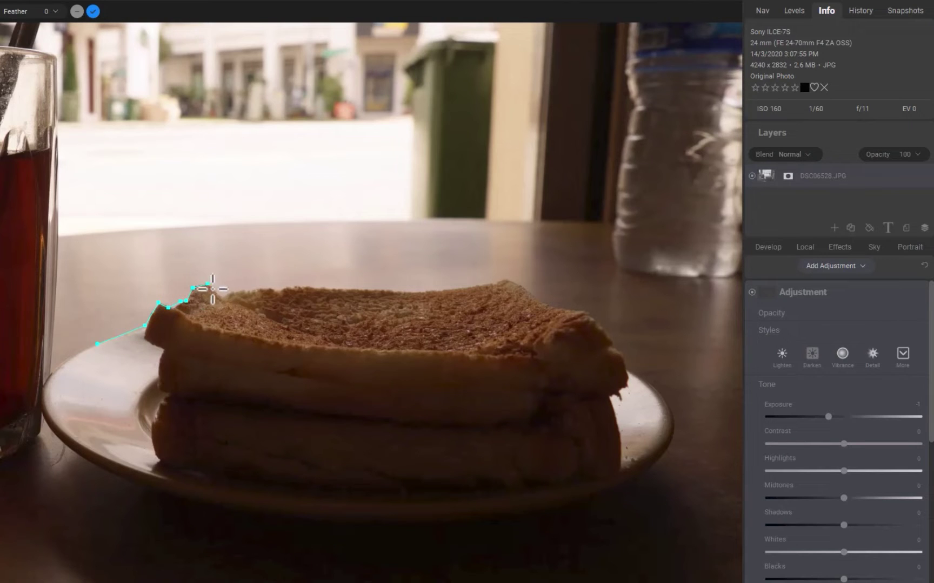
click(275, 291)
click(288, 288)
click(381, 293)
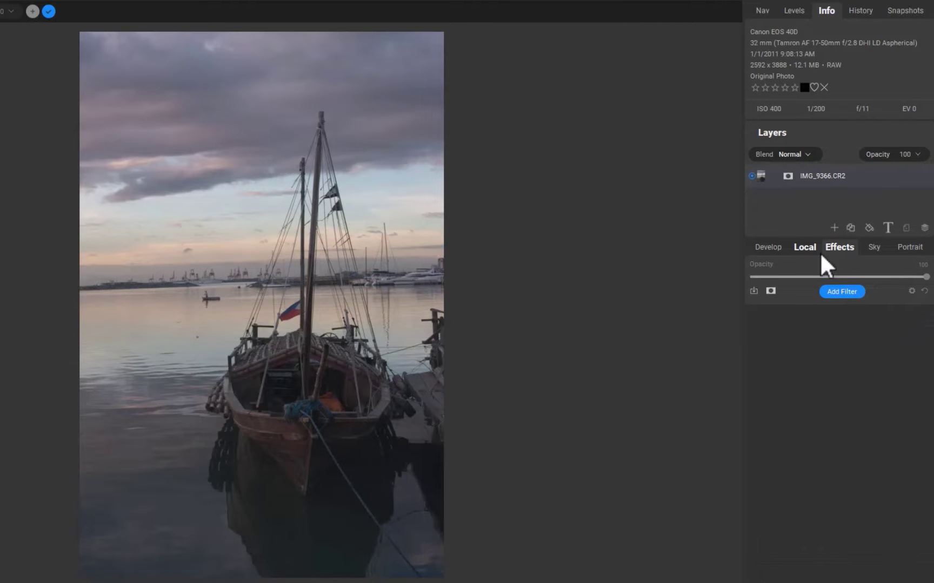
Add a local adjustment to the IMG_9366.CR2 boat photo and activate the Line Mask tool.
click(805, 246)
click(814, 265)
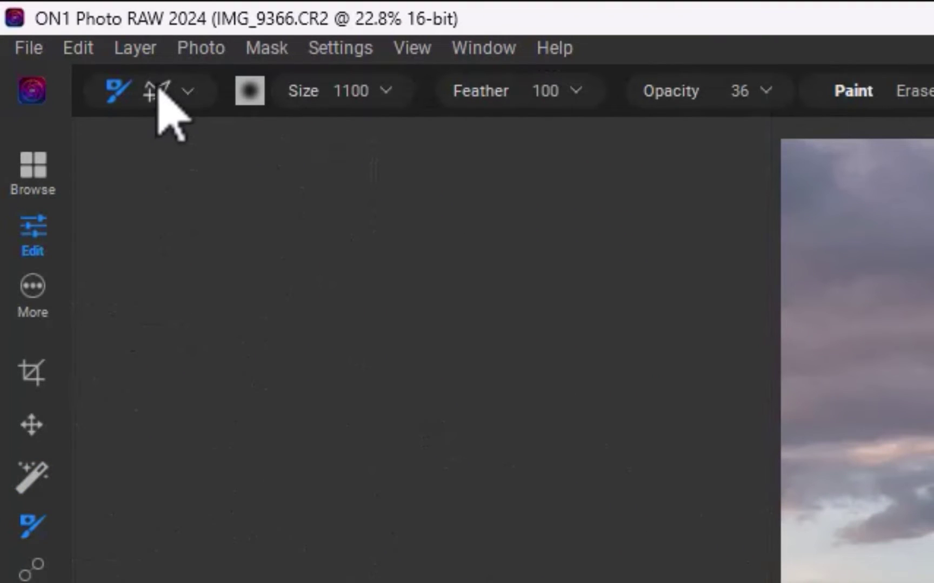
click(187, 92)
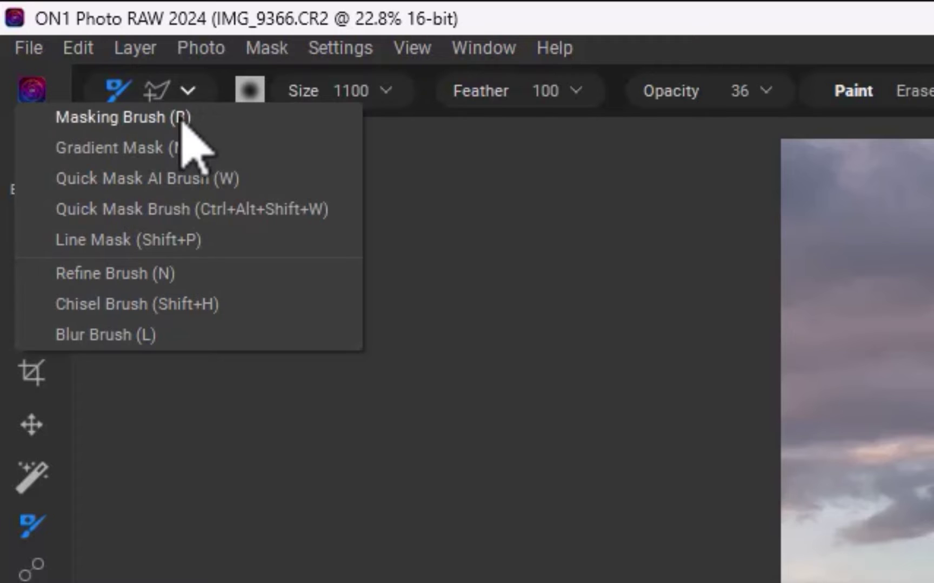
click(163, 241)
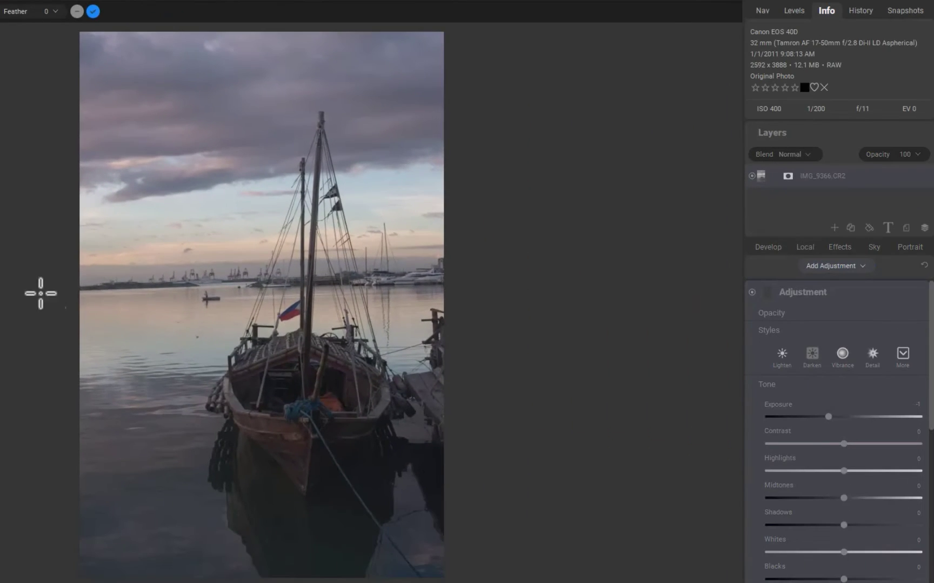
Trace line mask points down the left side of the boat's hull and along its underside.
key(ctrl+=)
drag(245, 448, 193, 205)
click(131, 266)
click(146, 311)
click(154, 326)
click(186, 357)
click(214, 384)
click(248, 406)
click(338, 438)
click(353, 412)
click(366, 405)
Continue the line mask outline from the bow down the mooring rope and back up its other side.
click(316, 318)
click(386, 435)
click(439, 515)
click(471, 559)
click(496, 581)
click(467, 547)
click(404, 452)
click(378, 414)
click(369, 400)
Trace the right side of the hull and the right roof edge up to the base of the main mast.
click(412, 365)
click(447, 347)
click(459, 325)
click(465, 311)
click(480, 231)
click(471, 217)
click(454, 196)
click(408, 165)
click(357, 140)
click(317, 122)
scroll(318, 122, up, 5)
click(315, 297)
Trace up one edge of the main mast to its tip and back down the other edge.
scroll(318, 210, up, 6)
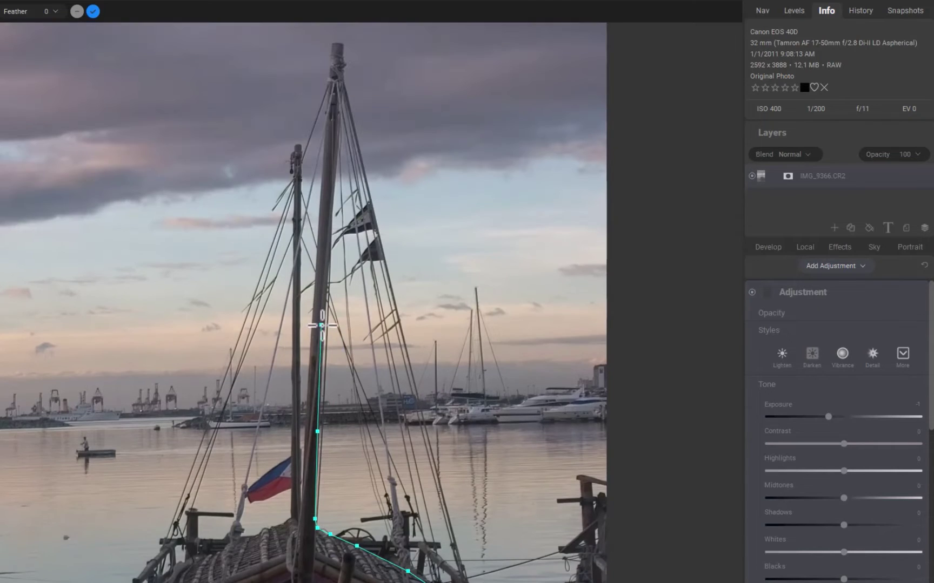
click(322, 324)
click(329, 248)
click(334, 173)
click(335, 130)
click(336, 119)
click(335, 87)
click(327, 123)
click(311, 357)
click(304, 487)
Trace the left edge of the boat's roof from the mast base down toward the hull.
click(298, 520)
click(291, 520)
click(285, 525)
click(278, 529)
click(272, 526)
scroll(238, 519, down, 5)
click(221, 368)
click(212, 370)
click(199, 372)
click(194, 372)
click(193, 379)
click(185, 381)
click(176, 379)
click(170, 387)
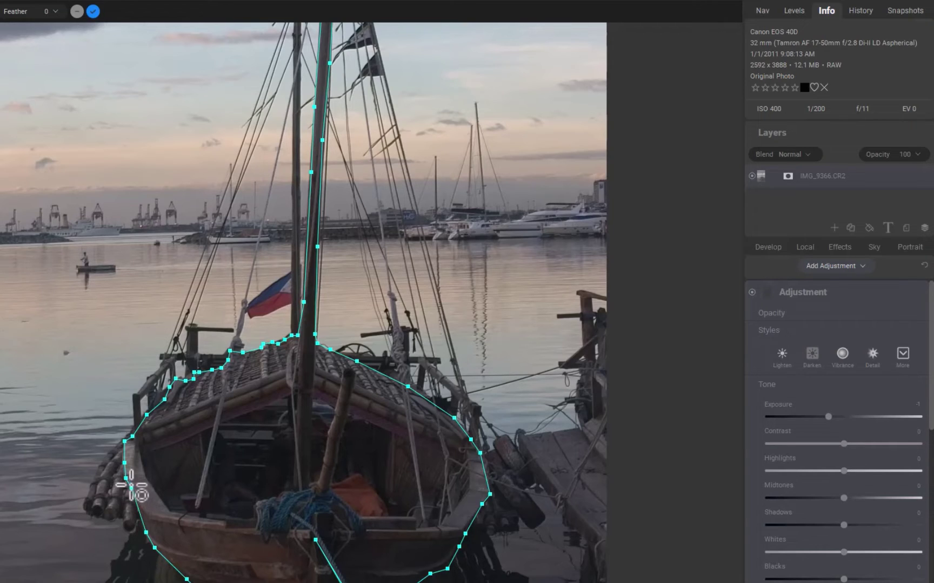
Close the outline around the boat, fill the enclosed area and apply the line mask.
click(131, 483)
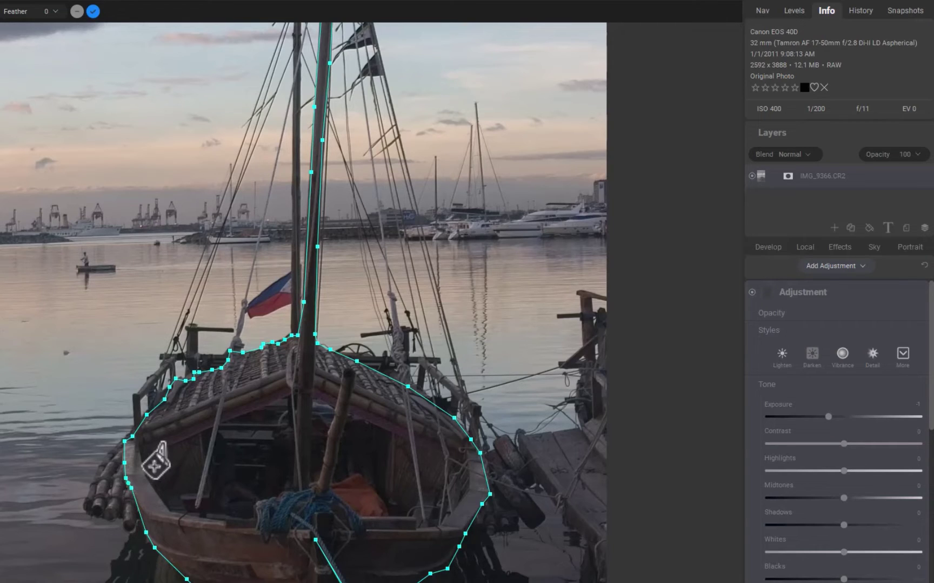
click(255, 430)
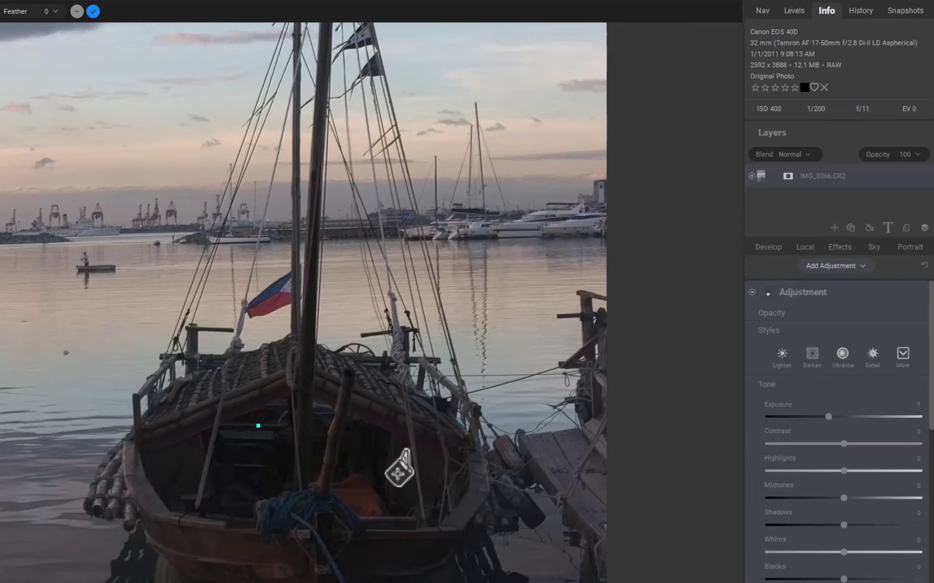
click(92, 11)
Toggle Paint with Color on and off to check the area covered by the boat mask.
scroll(840, 383, down, 5)
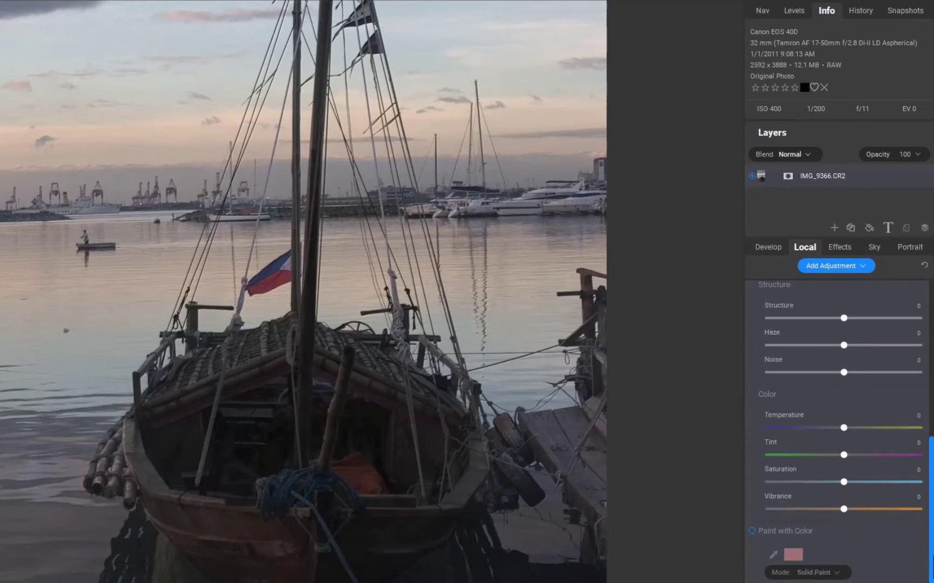
click(751, 530)
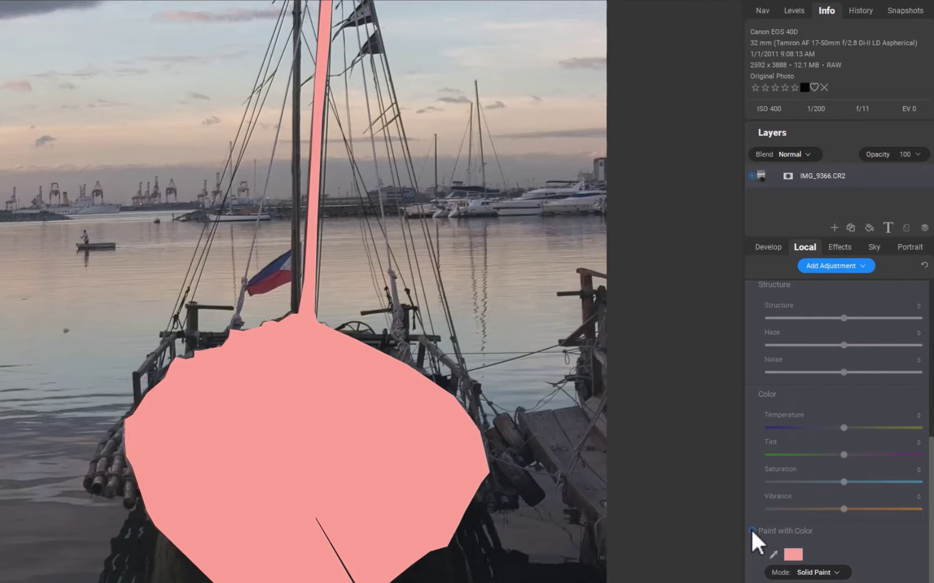
click(751, 530)
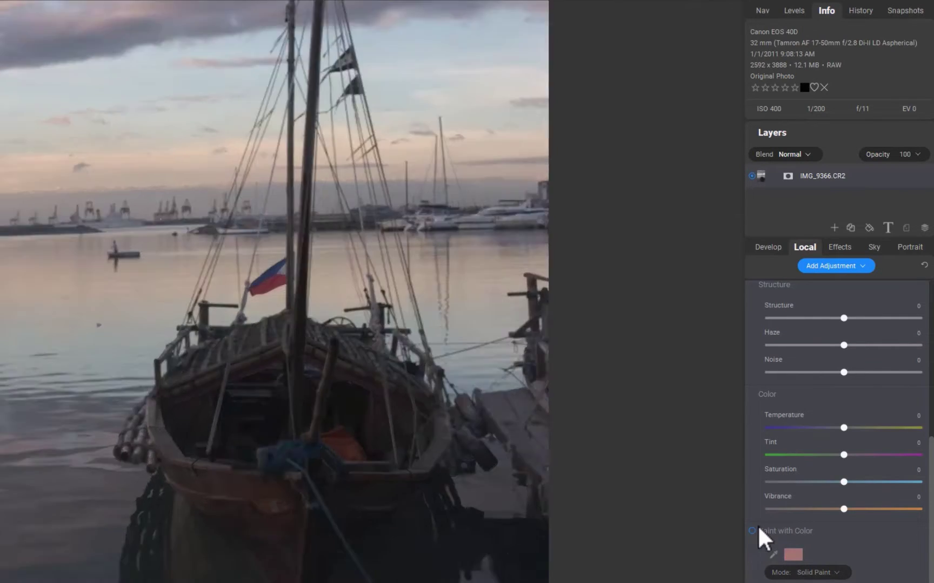
click(752, 530)
click(751, 529)
click(752, 530)
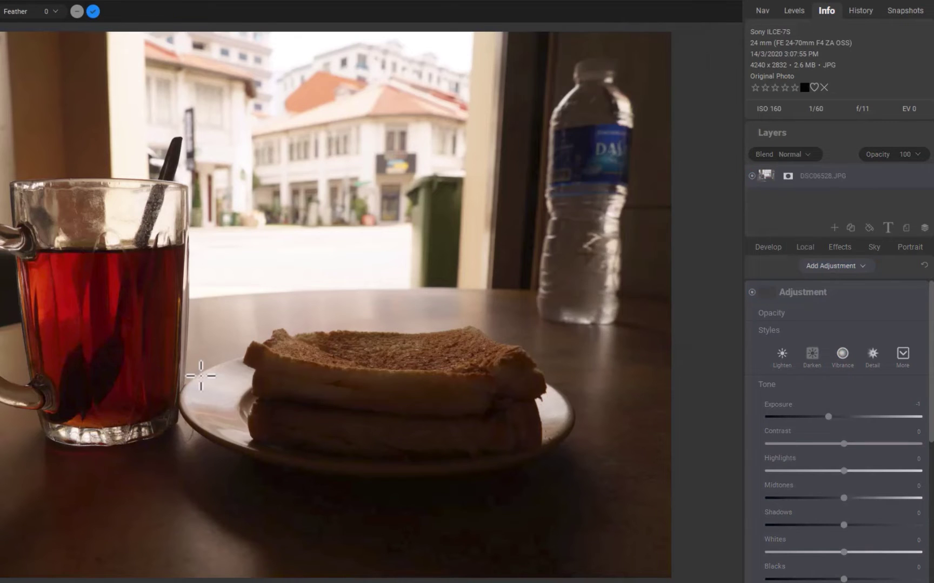
scroll(58, 316, up, 3)
Trace a closed line mask around the toast and plate in DSC06528.JPG and fill the enclosed area.
click(97, 343)
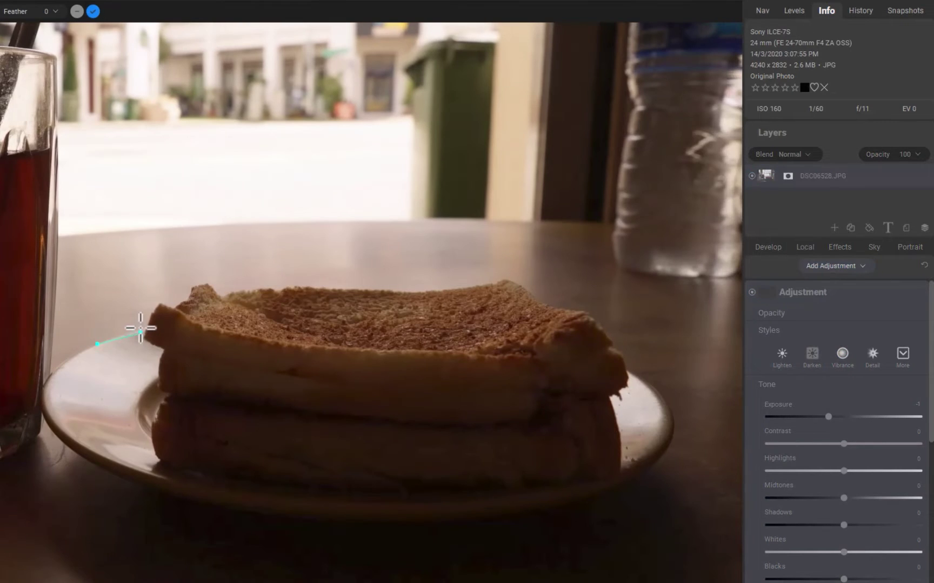
click(159, 303)
click(168, 308)
click(180, 301)
click(186, 300)
click(193, 288)
click(208, 283)
click(218, 292)
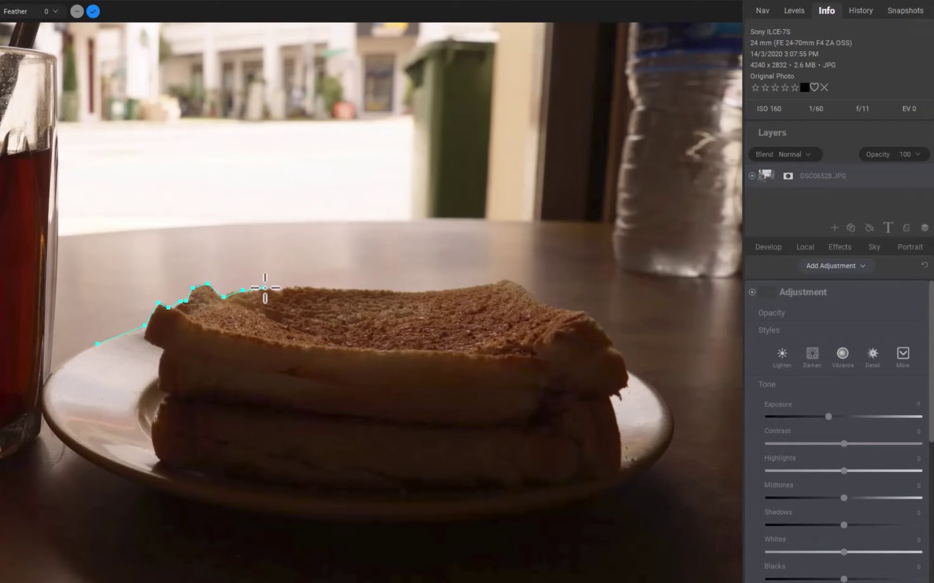
mouse_move(264, 287)
mouse_down()
mouse_move(413, 293)
mouse_move(504, 281)
mouse_move(552, 307)
mouse_move(588, 312)
mouse_move(631, 371)
mouse_move(657, 386)
mouse_move(674, 424)
mouse_move(671, 449)
mouse_move(634, 482)
mouse_move(525, 509)
mouse_move(277, 510)
mouse_move(184, 495)
mouse_move(75, 455)
mouse_move(40, 406)
mouse_move(78, 357)
mouse_up()
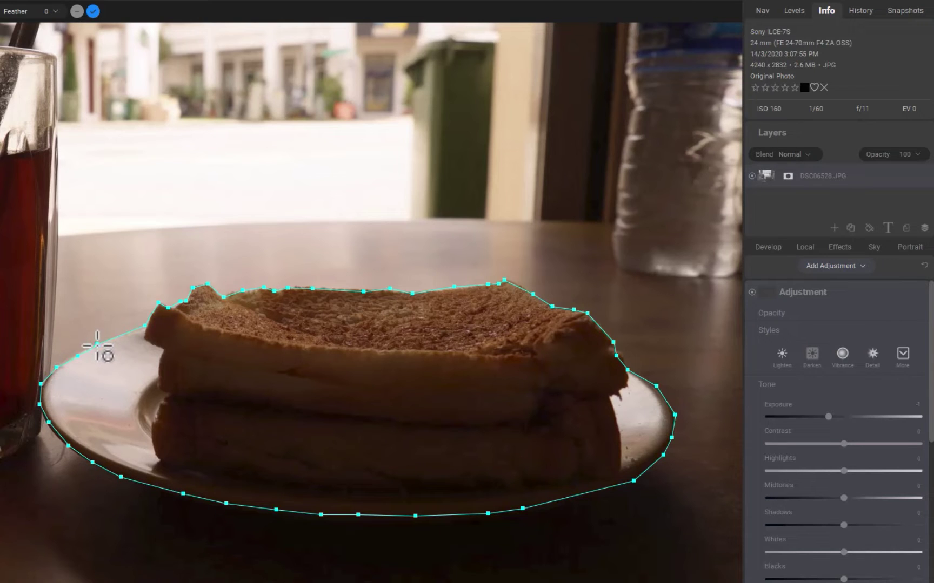
click(97, 345)
click(233, 344)
click(299, 385)
key(Delete)
click(470, 339)
click(258, 356)
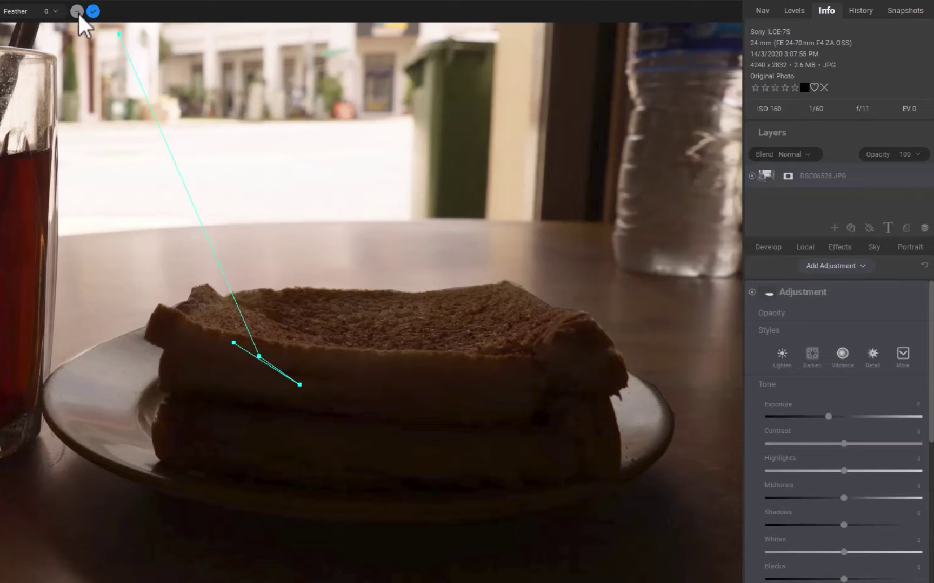
click(269, 341)
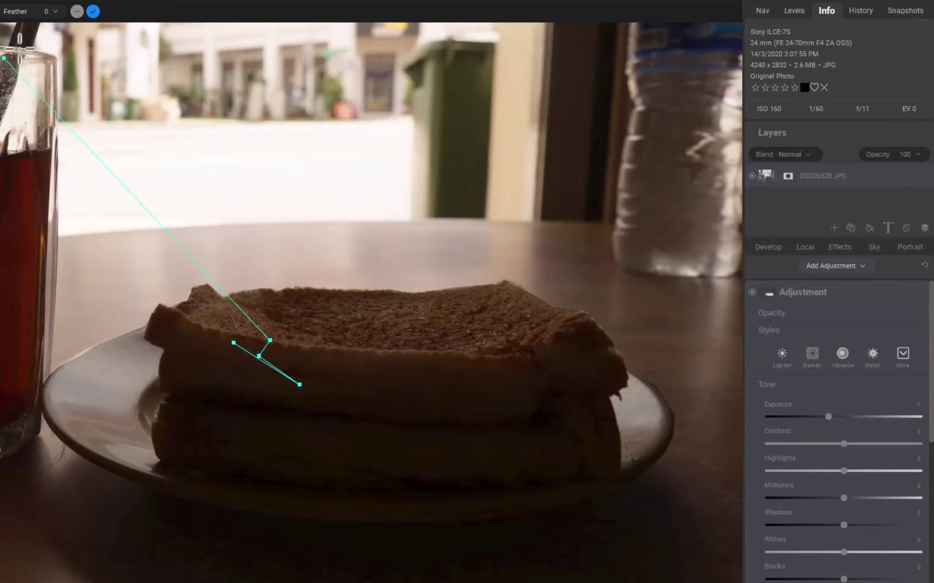
Apply the toast and plate line mask and show its coverage with Paint with Color.
click(93, 12)
scroll(838, 432, down, 5)
click(752, 578)
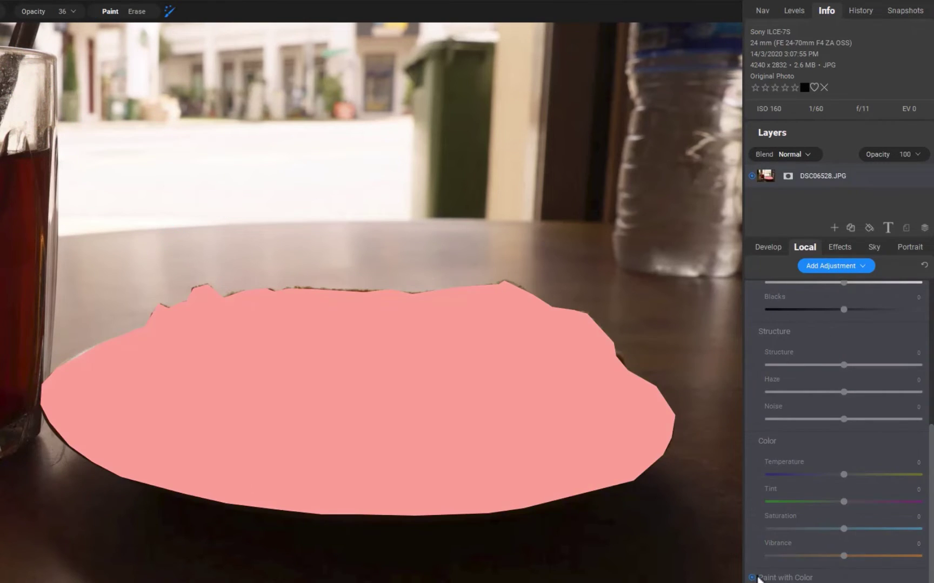
drag(927, 506, 925, 356)
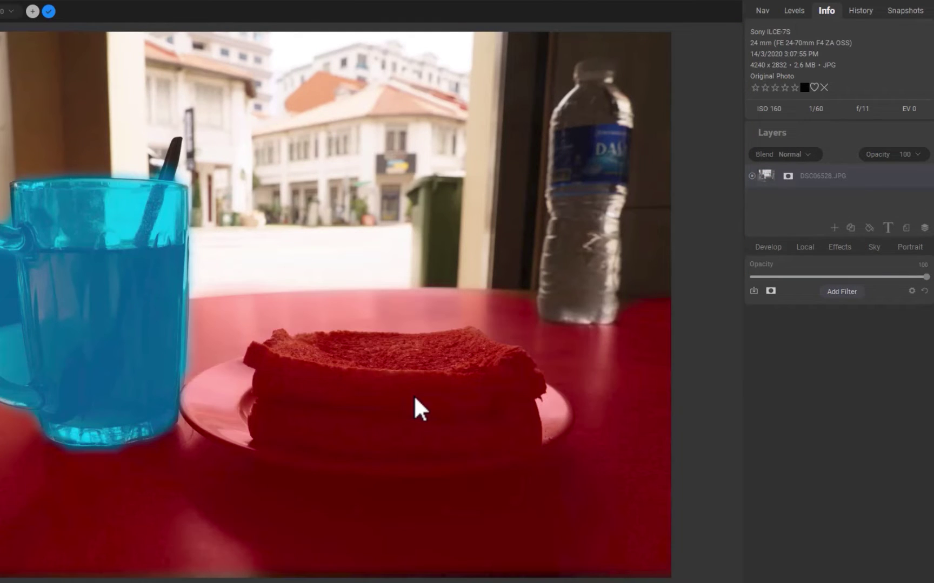
Add the table and toast plate region to the automatic selection that contains the glass mug.
click(415, 399)
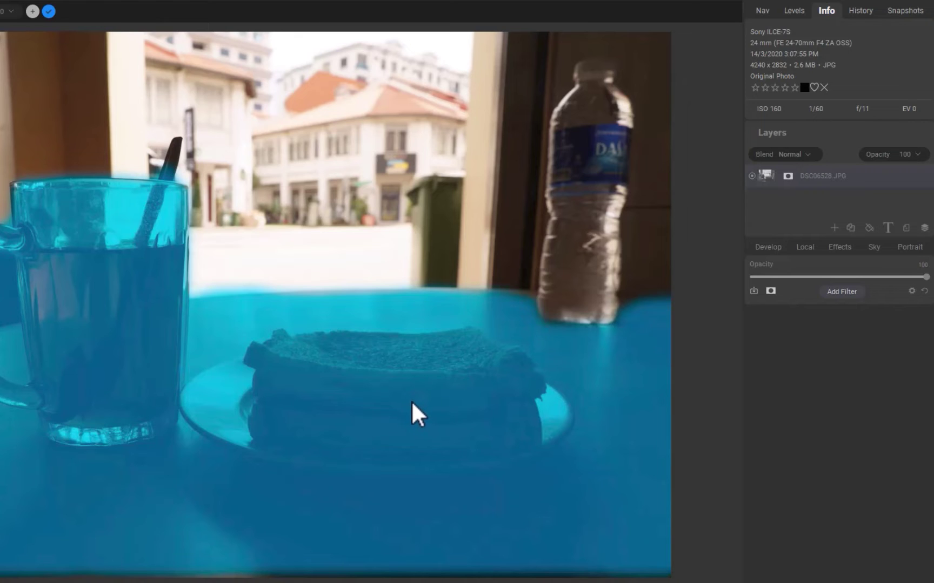
click(412, 402)
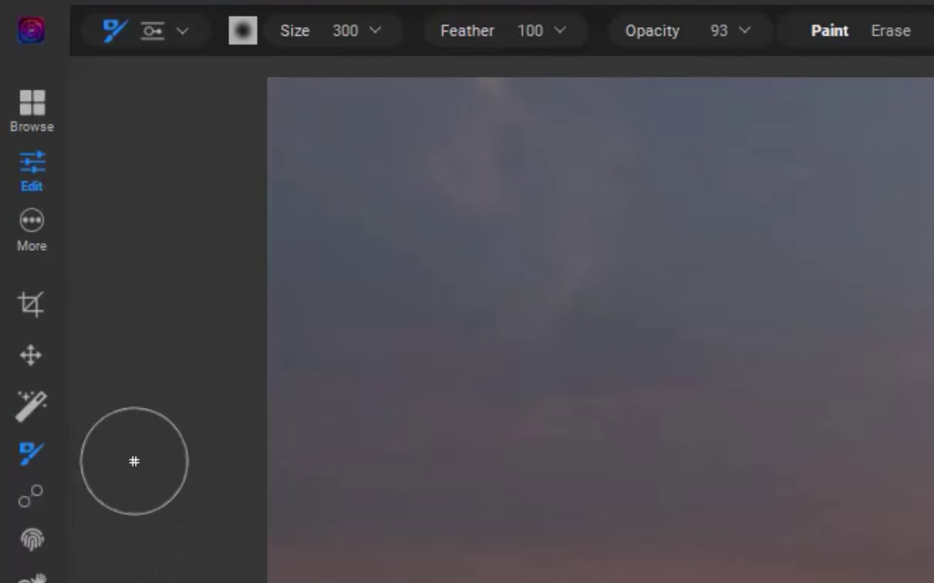
Place a gradient mask over the lower part of the sunset photo with the photographer, and set its Exposure to 1.6.
click(154, 30)
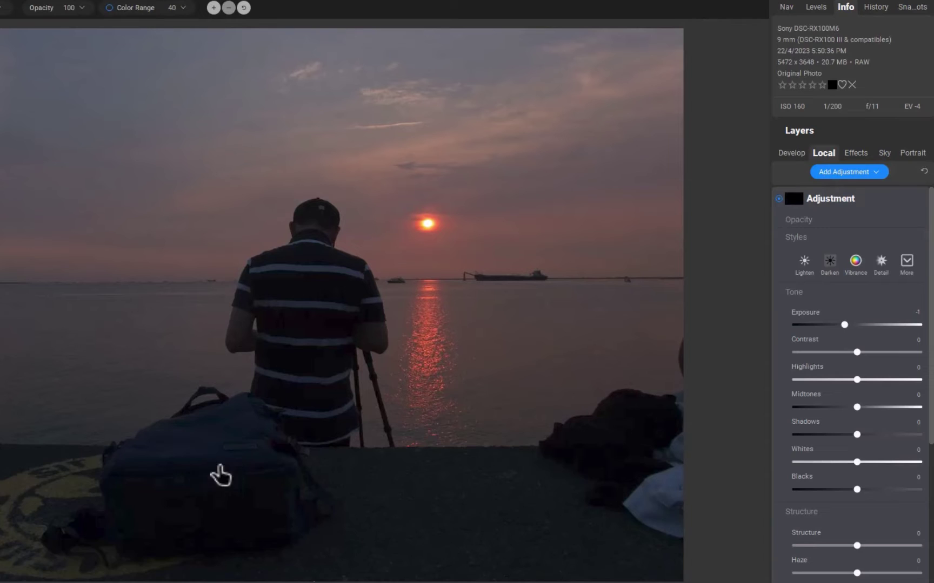
drag(219, 481, 235, 243)
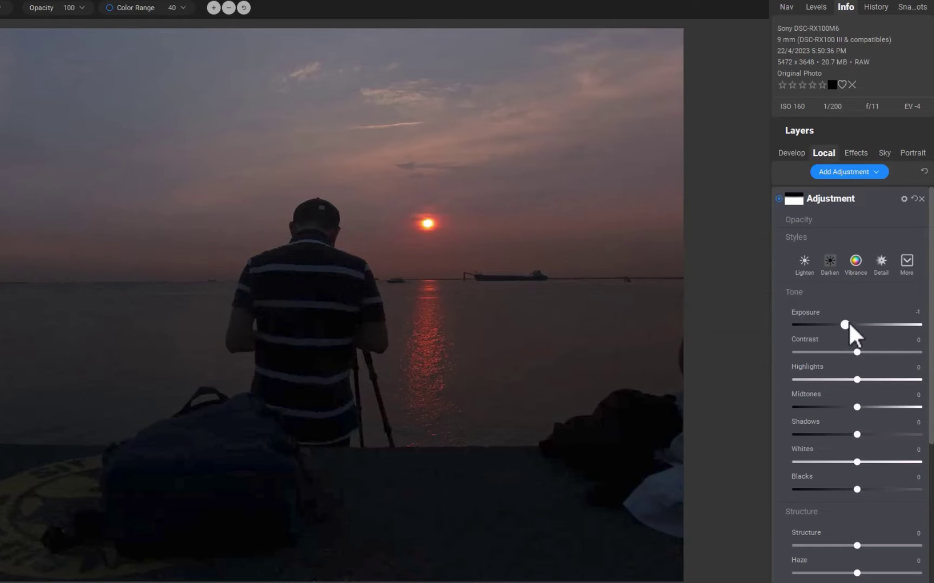
drag(848, 321, 876, 318)
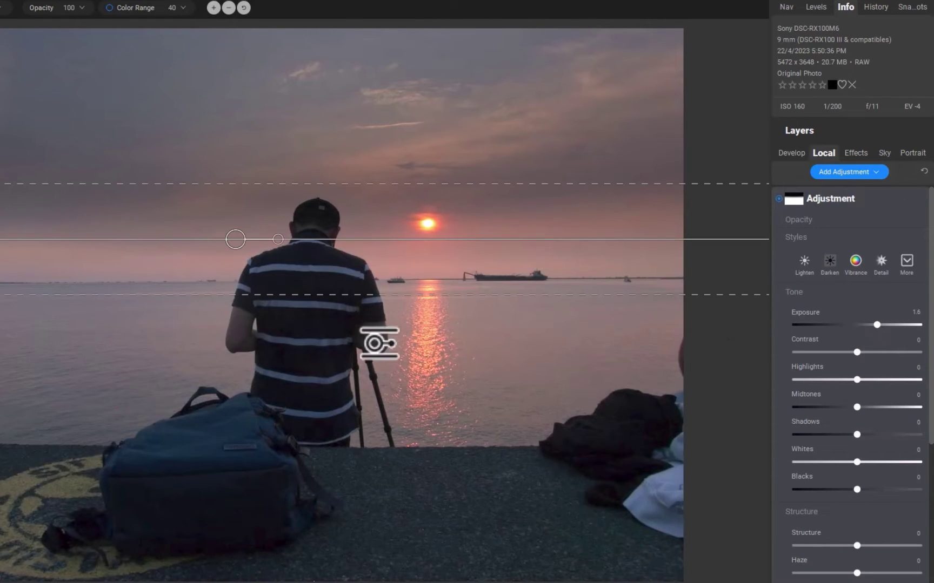
Move the gradient down across the photographer's back with a wider transition zone, and lower its exposure slightly.
drag(239, 247, 238, 318)
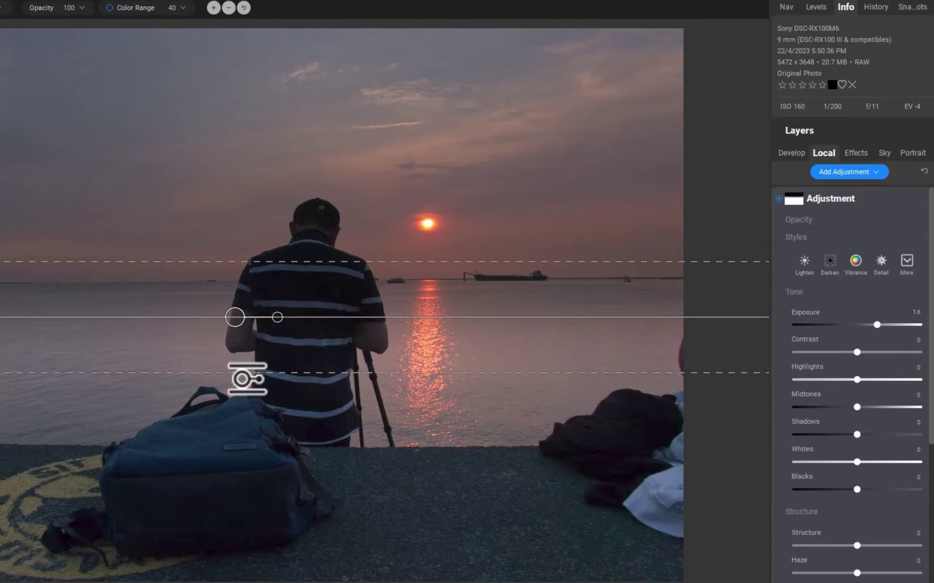
mouse_move(243, 398)
mouse_down()
mouse_move(241, 419)
mouse_move(248, 384)
mouse_move(243, 411)
mouse_up()
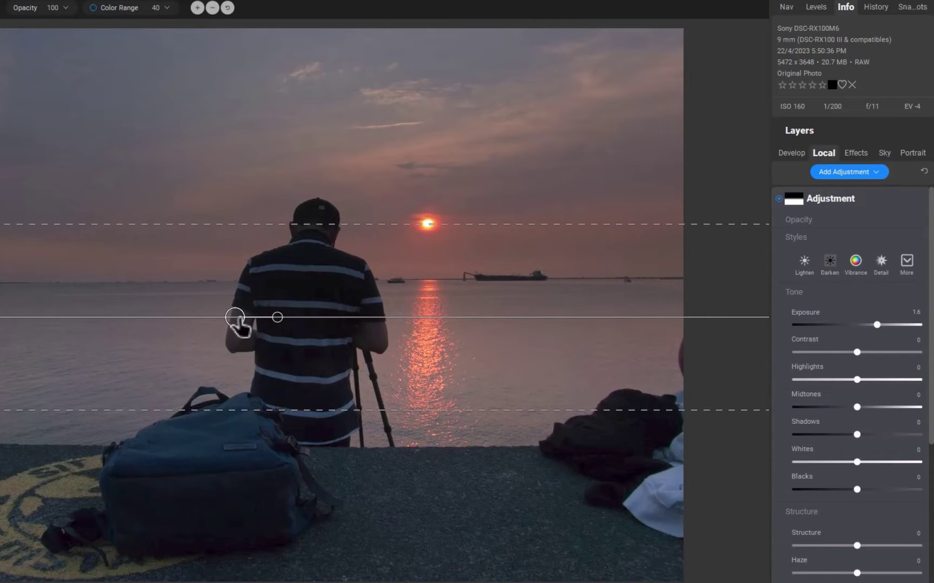
mouse_move(238, 321)
mouse_down()
mouse_move(238, 300)
mouse_move(230, 317)
mouse_up()
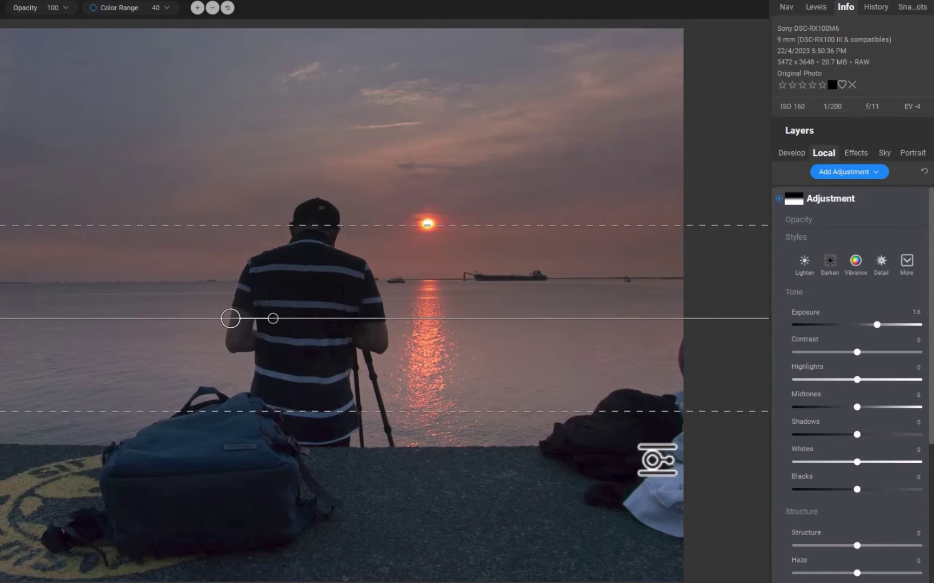
mouse_move(876, 324)
mouse_down()
mouse_move(852, 325)
mouse_move(867, 327)
mouse_up()
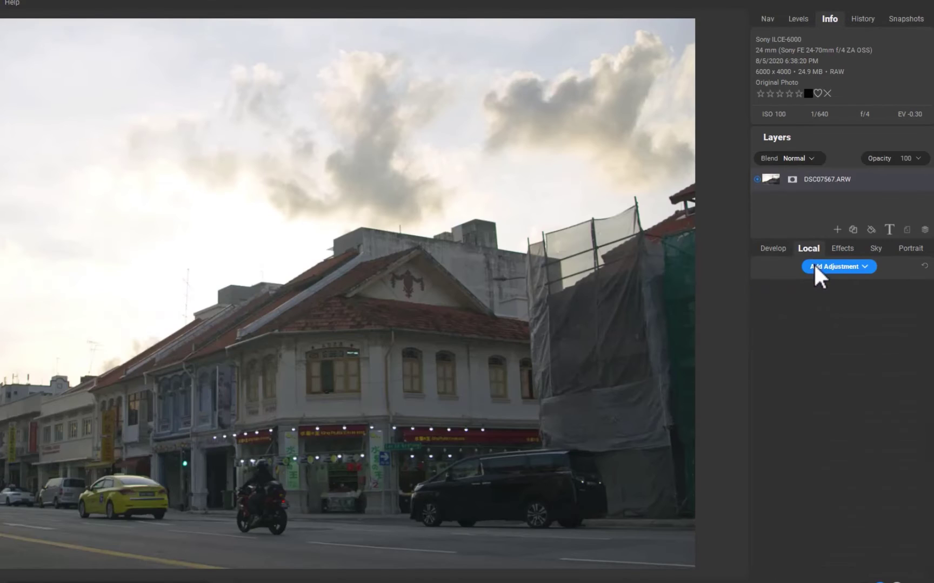
Add a local adjustment to DSC07567.ARW and place a horizontal gradient mask at the buildings' roof level covering the street below.
click(814, 266)
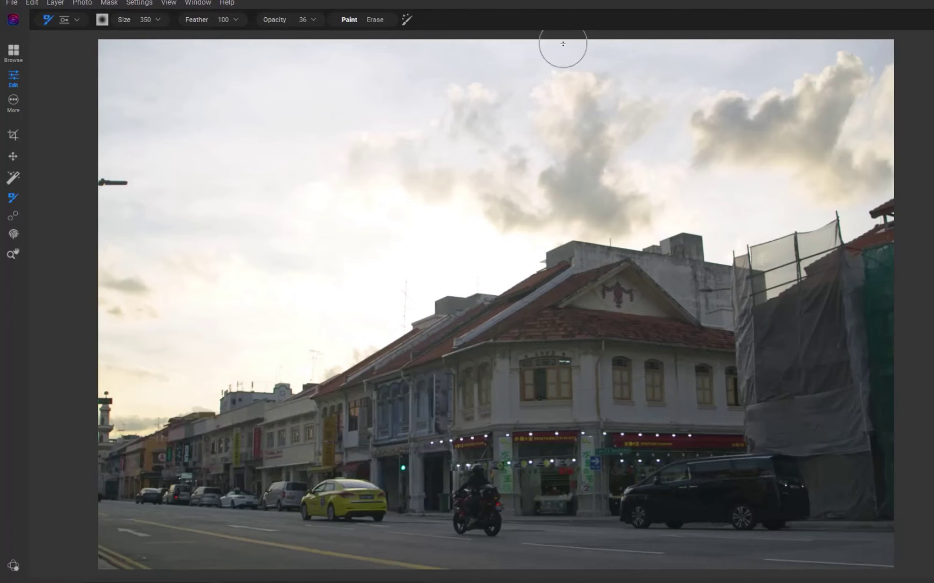
click(65, 20)
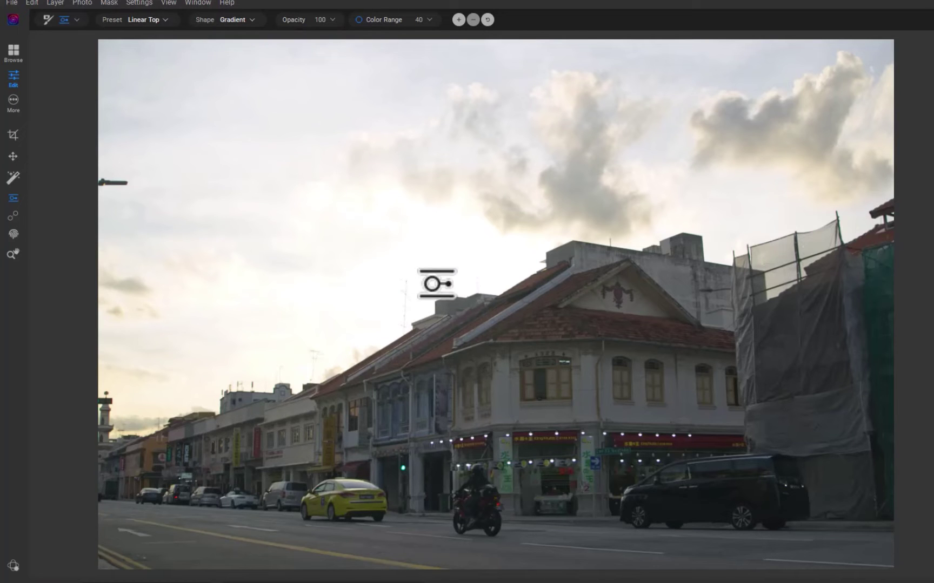
click(485, 335)
drag(485, 335, 485, 275)
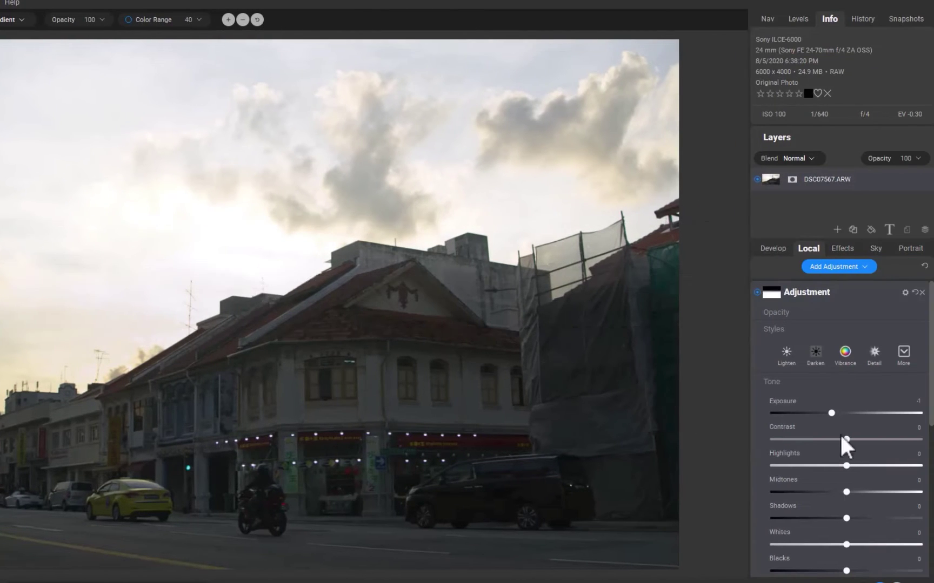
Set the street gradient's Exposure to 0.85 and toggle the mask overlay to check its coverage.
drag(833, 412, 859, 413)
key(o)
key(o)
key(o)
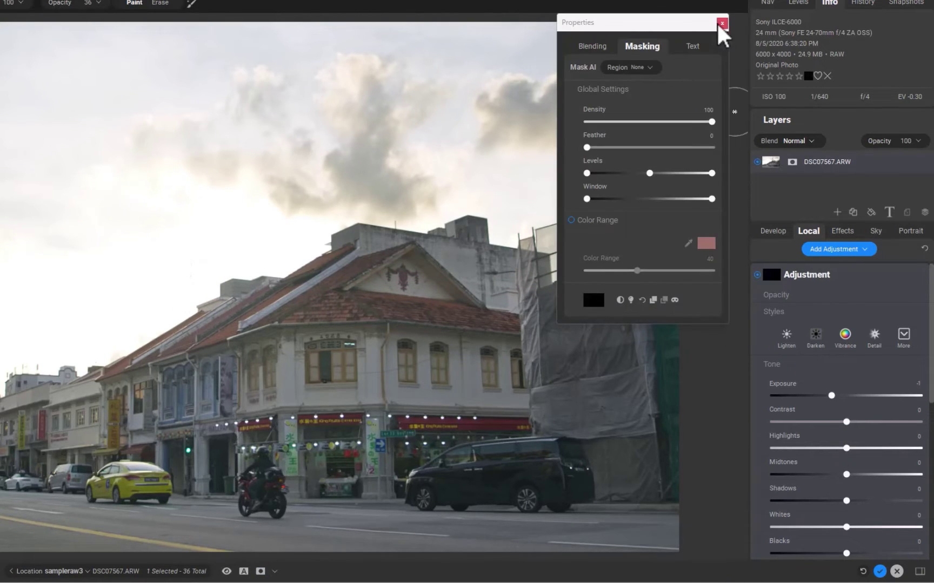
Add a new gradient adjustment covering the sky above the buildings in the street photo, and lower its Exposure.
click(721, 23)
key(g)
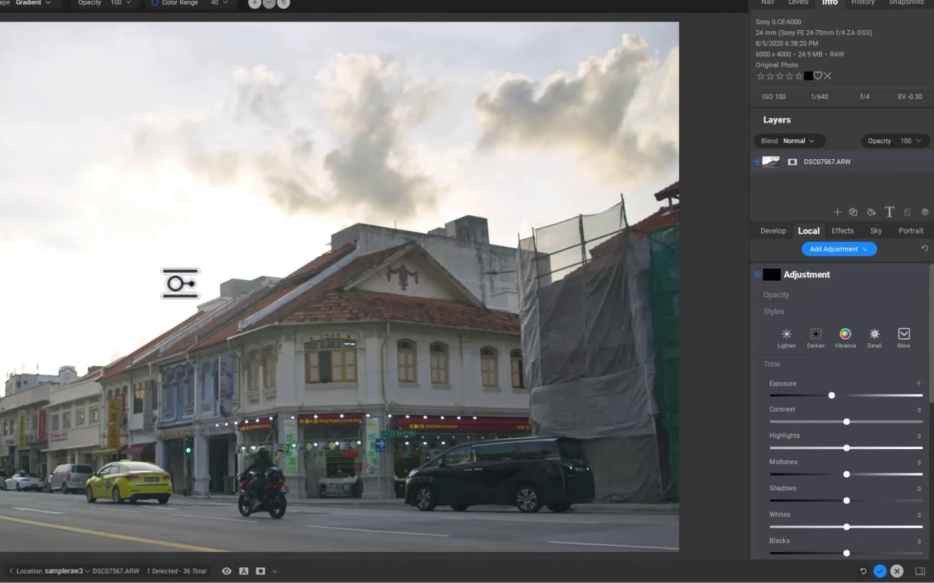
drag(181, 280, 182, 365)
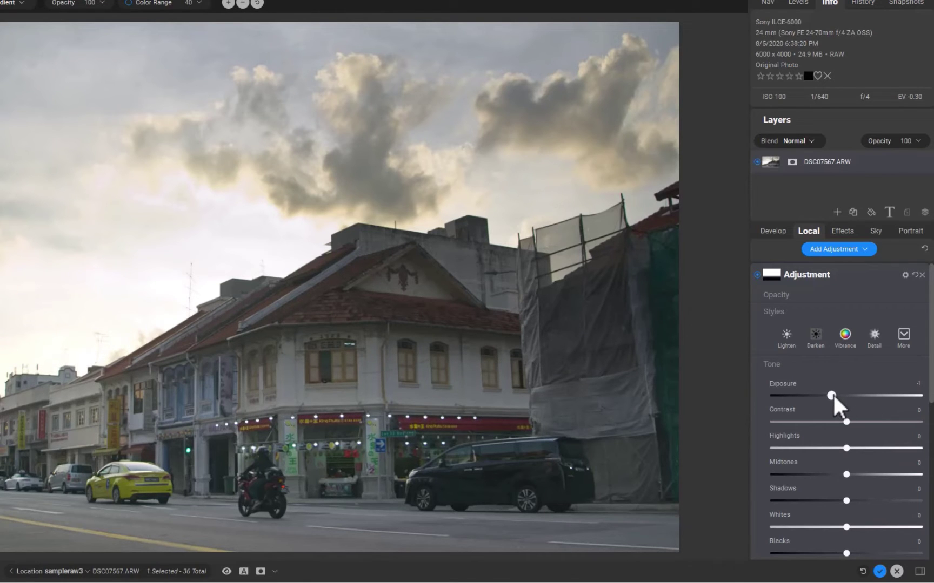
drag(833, 395, 822, 391)
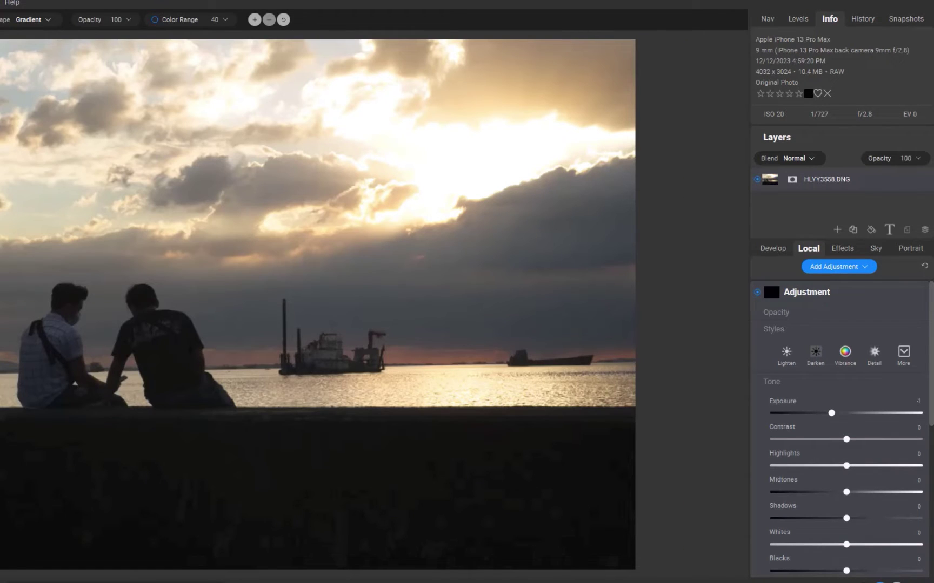
Place a horizontal gradient mask across the cloudy sky above the sea horizon in HLYY3558.DNG.
drag(258, 307, 255, 370)
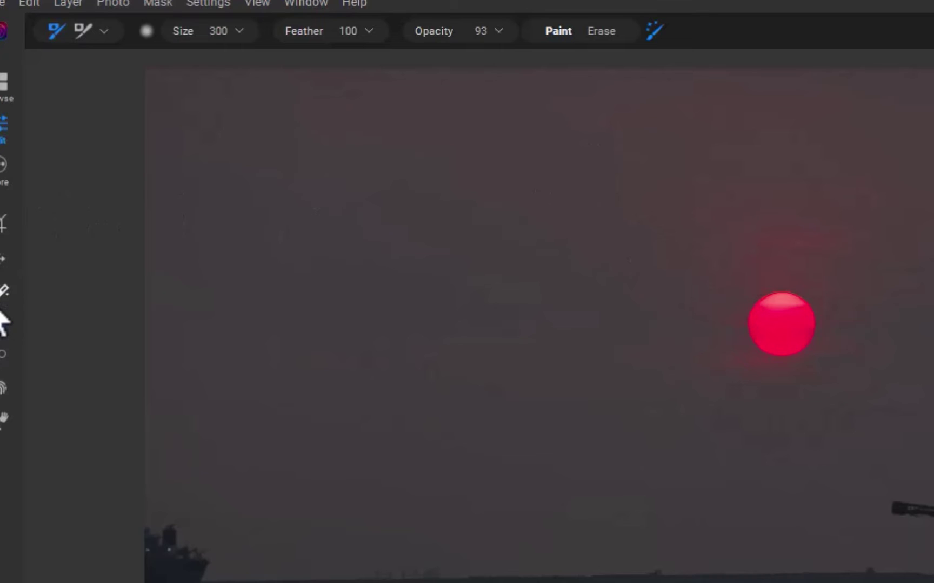
Mark the large ship's hull and crane and the small boat with its rower as areas to keep in a quick mask.
click(102, 33)
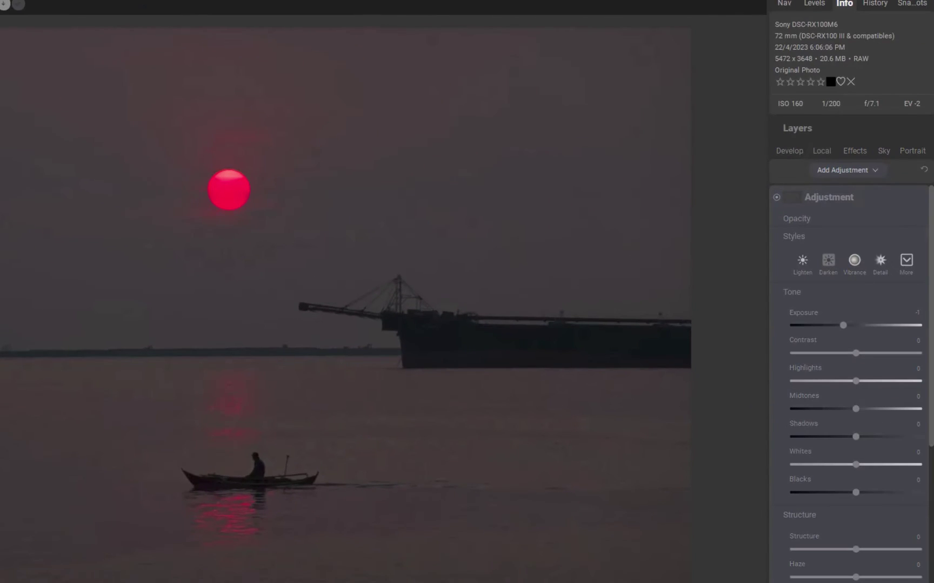
mouse_move(418, 333)
mouse_down()
mouse_move(489, 348)
mouse_move(660, 348)
mouse_up()
key(ctrl+=)
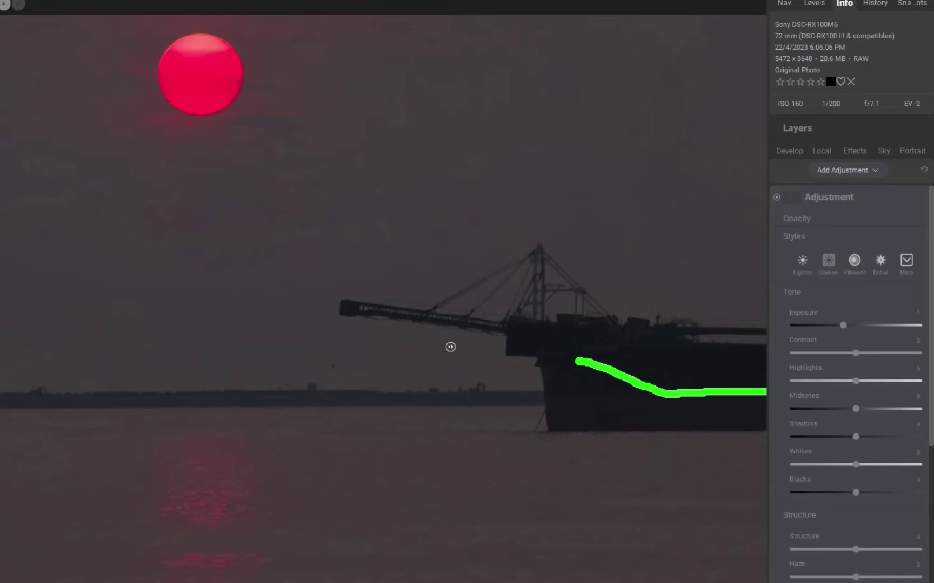
scroll(367, 407, down, 3)
mouse_move(258, 431)
mouse_down()
mouse_move(254, 457)
mouse_move(145, 471)
mouse_up()
drag(241, 469, 277, 471)
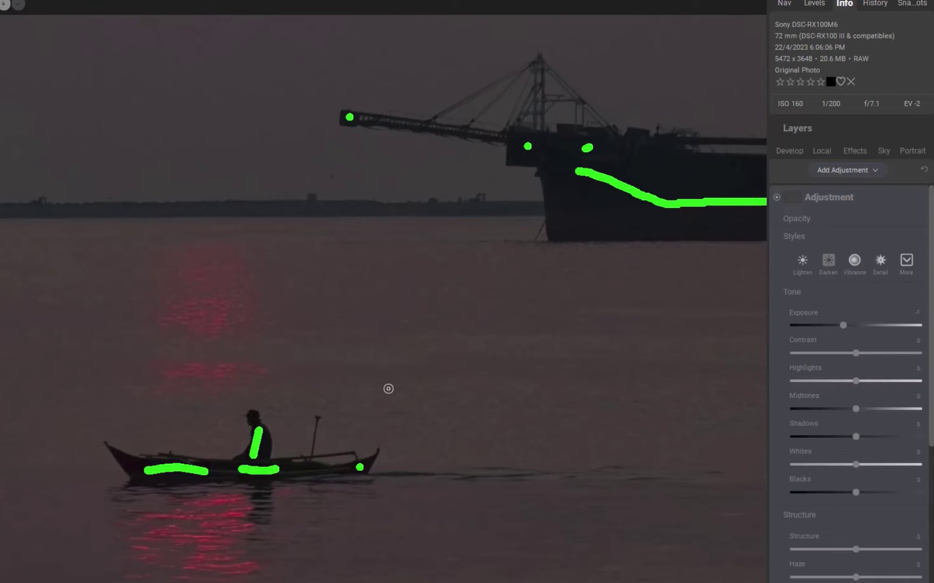
Mark the sky, the gaps along the ship's deck and the water around the boat with erase strokes.
mouse_move(388, 389)
mouse_down()
mouse_move(156, 396)
mouse_move(63, 146)
mouse_up()
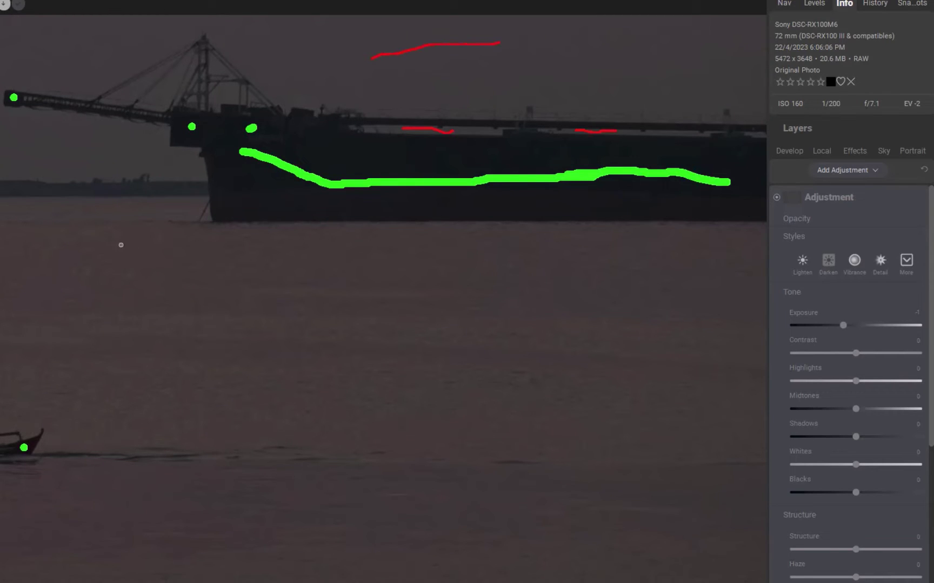
key(ctrl+minus)
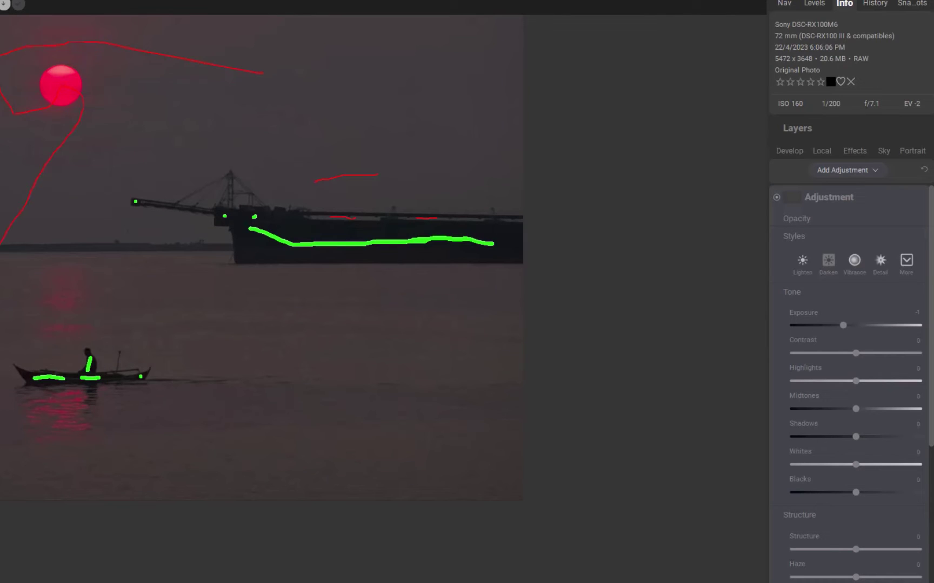
drag(142, 290, 0, 239)
drag(238, 263, 341, 260)
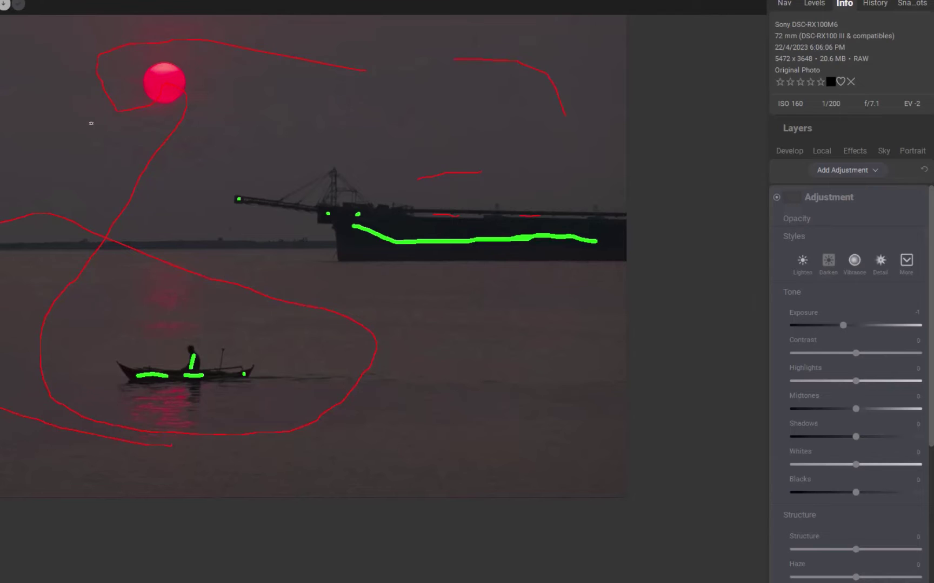
Generate and apply the quick mask of the ship and boat, and raise the adjustment's Exposure.
click(4, 5)
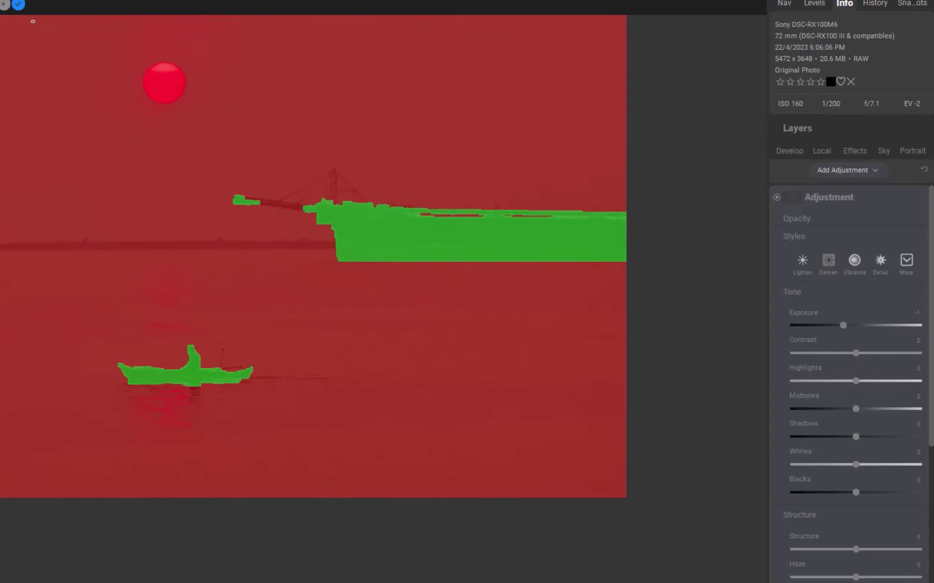
click(299, 4)
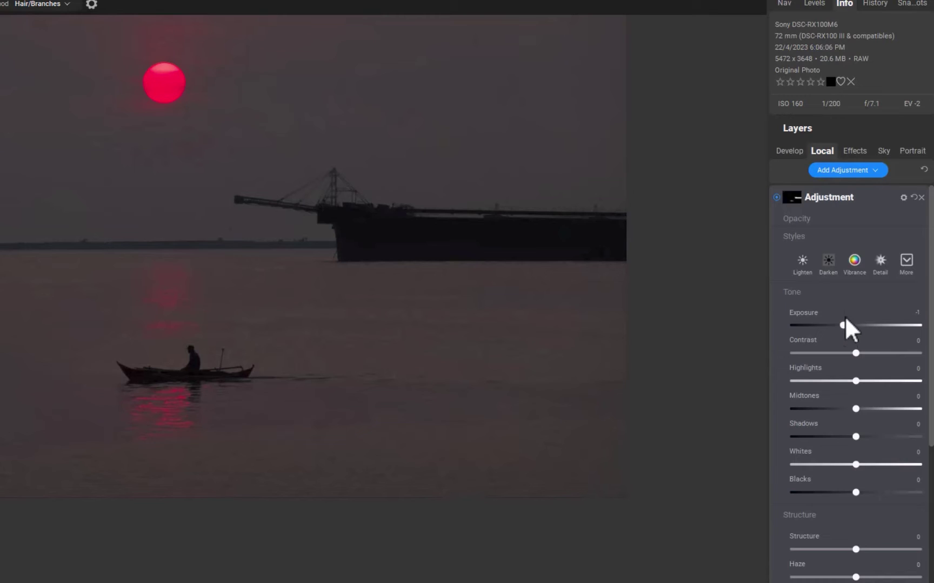
mouse_move(843, 325)
mouse_down()
mouse_move(867, 323)
mouse_move(853, 325)
mouse_up()
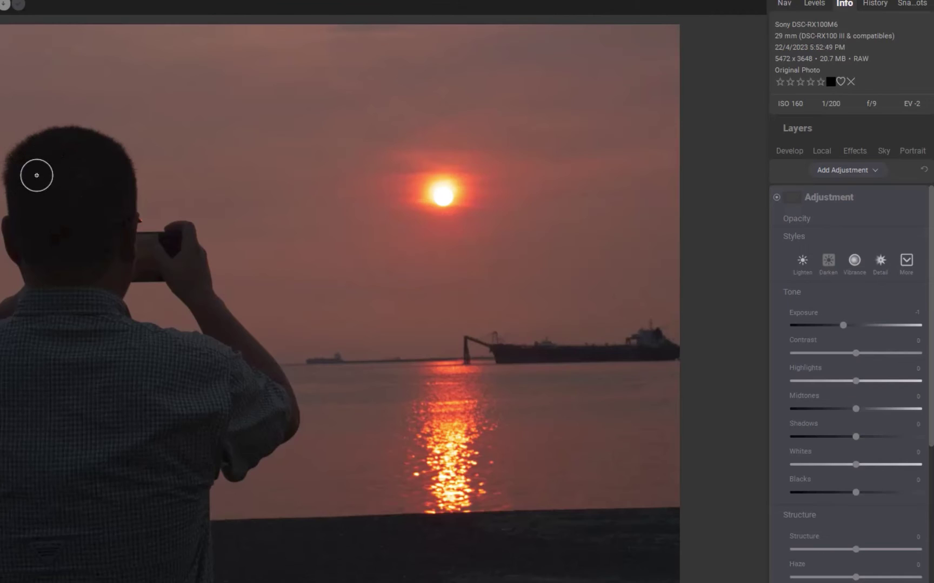
Mark the photographer's head, back and arm as areas to keep, and the surrounding sky, sea and wall as areas to erase.
mouse_move(47, 174)
mouse_down()
mouse_move(63, 262)
mouse_move(68, 504)
mouse_move(240, 422)
mouse_move(224, 338)
mouse_up()
mouse_move(43, 300)
mouse_down()
mouse_move(0, 356)
mouse_move(45, 565)
mouse_move(123, 531)
mouse_up()
mouse_move(70, 273)
mouse_down()
mouse_move(90, 182)
mouse_move(93, 151)
mouse_up()
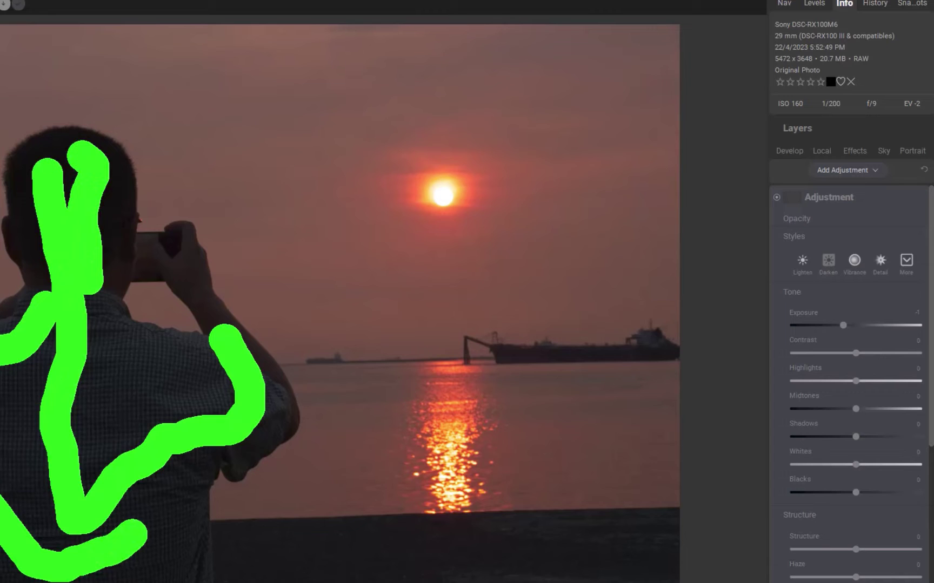
mouse_move(10, 112)
mouse_down()
mouse_move(124, 104)
mouse_move(372, 217)
mouse_move(537, 392)
mouse_move(507, 533)
mouse_move(276, 564)
mouse_up()
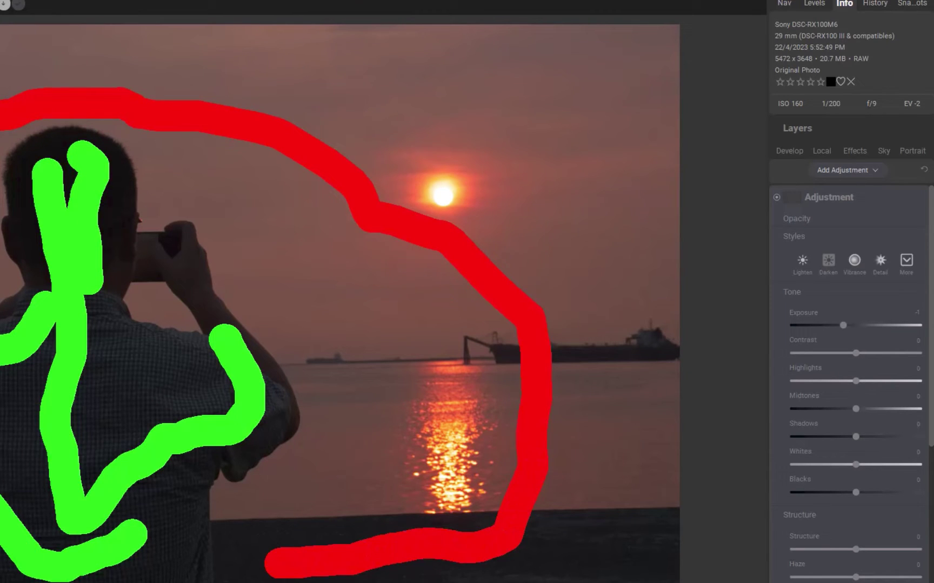
mouse_move(515, 565)
mouse_down()
mouse_move(658, 387)
mouse_move(290, 23)
mouse_move(5, 55)
mouse_up()
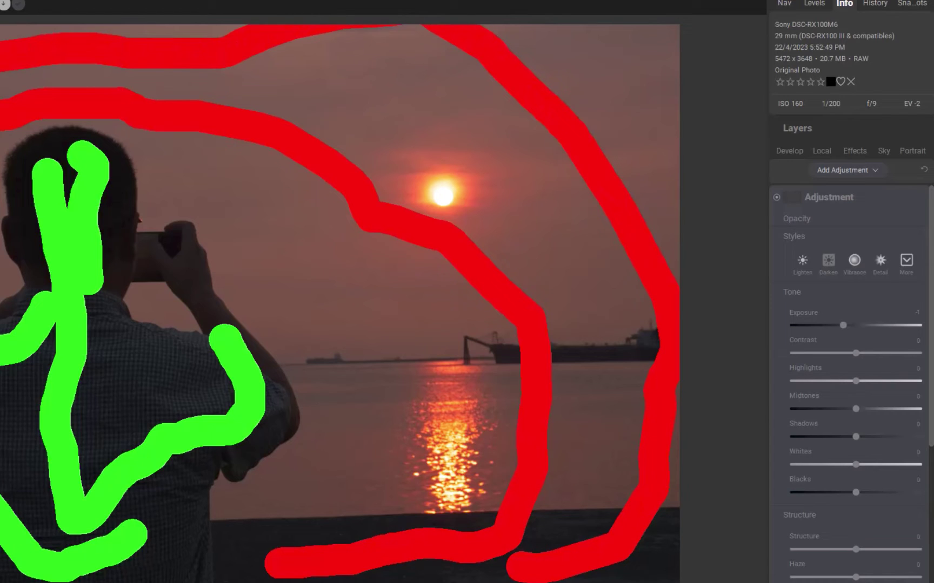
Generate and apply the quick mask of the photographer, and raise the adjustment's Exposure.
click(3, 4)
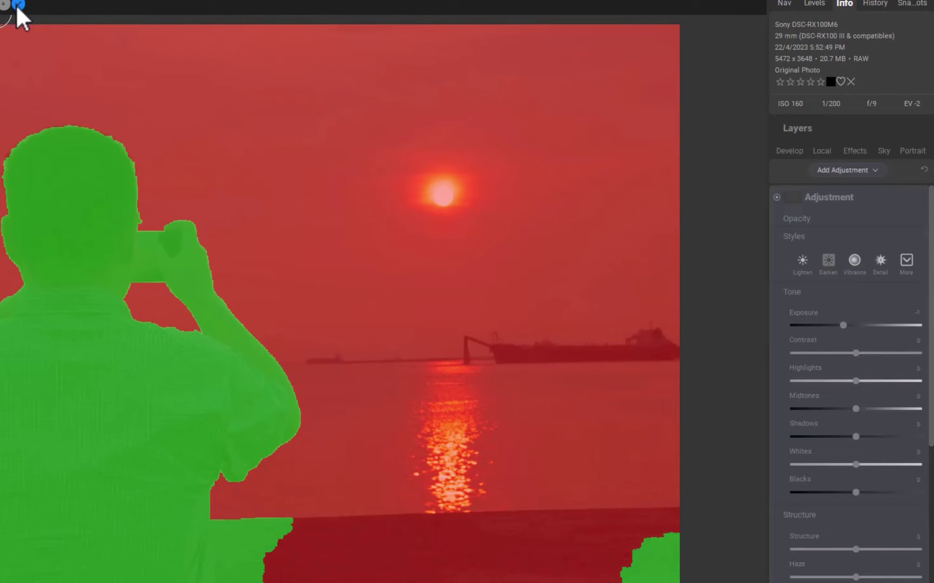
click(17, 4)
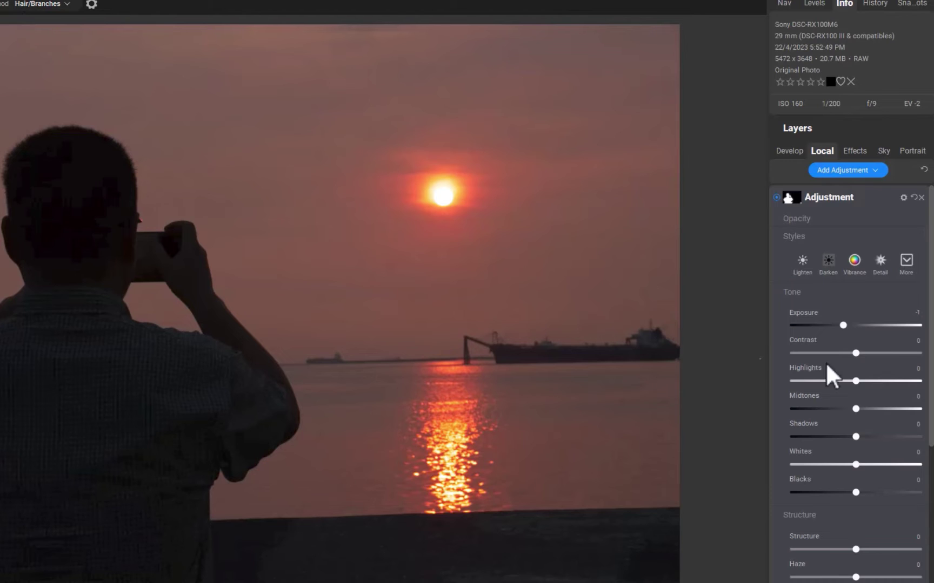
drag(843, 325, 860, 341)
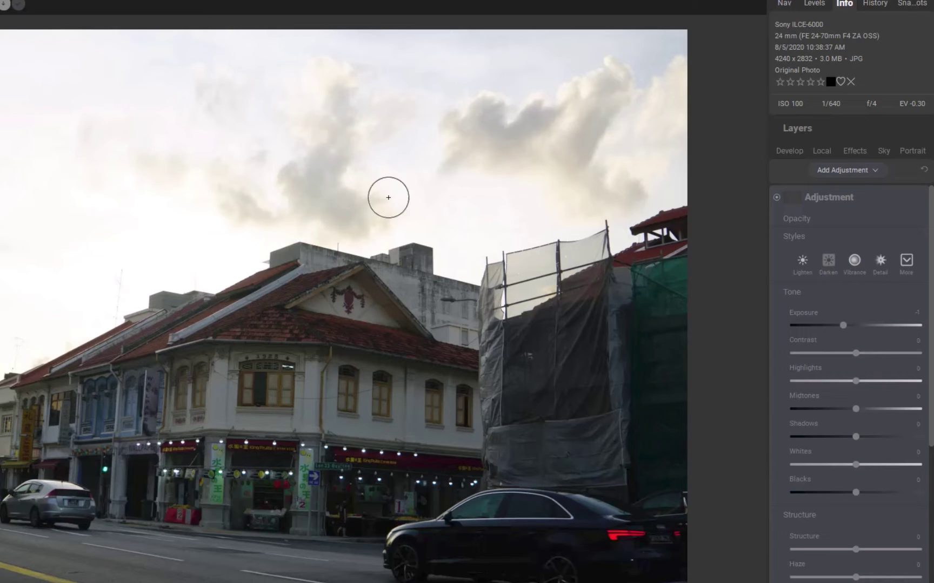
Mark the sky above the shophouses as the area to keep, and the buildings, scaffolding and street as areas to erase.
mouse_move(495, 153)
mouse_down()
mouse_move(166, 146)
mouse_move(1, 227)
mouse_up()
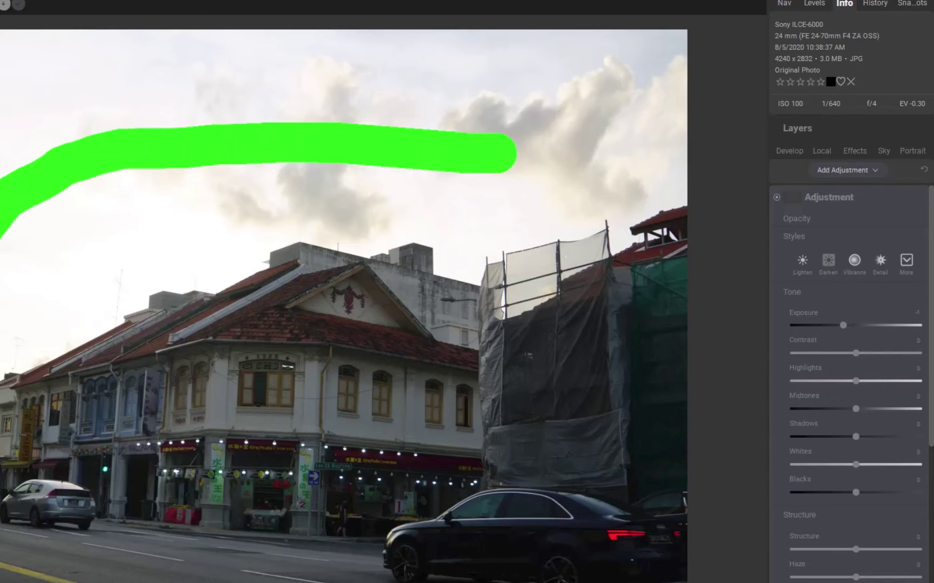
mouse_move(5, 300)
mouse_down()
mouse_move(57, 260)
mouse_move(269, 207)
mouse_move(408, 209)
mouse_move(489, 227)
mouse_move(569, 213)
mouse_move(632, 98)
mouse_move(402, 65)
mouse_move(1, 60)
mouse_up()
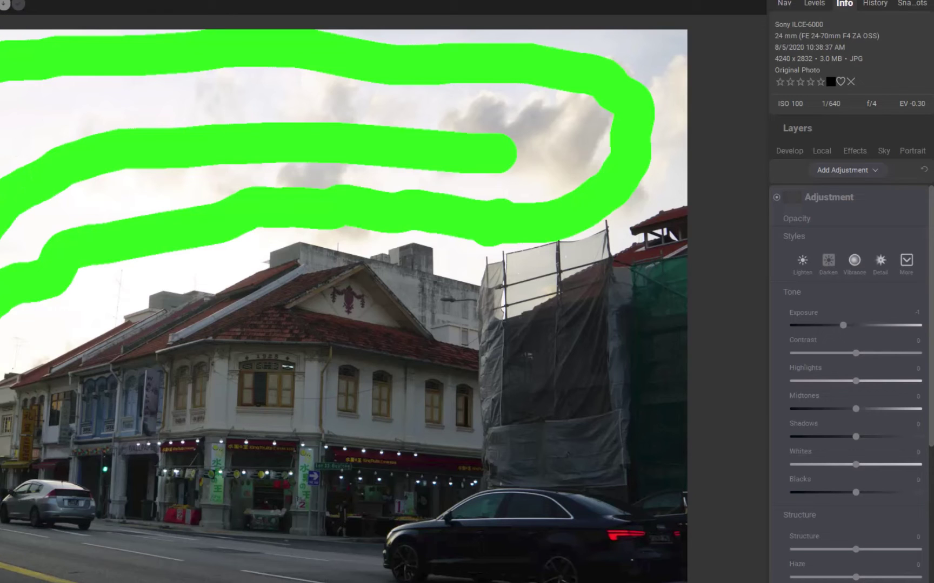
mouse_move(667, 294)
mouse_down()
mouse_move(556, 342)
mouse_move(468, 342)
mouse_move(334, 318)
mouse_move(215, 382)
mouse_move(3, 451)
mouse_up()
mouse_move(1, 548)
mouse_down()
mouse_move(515, 546)
mouse_move(616, 495)
mouse_move(656, 360)
mouse_move(264, 433)
mouse_move(3, 500)
mouse_up()
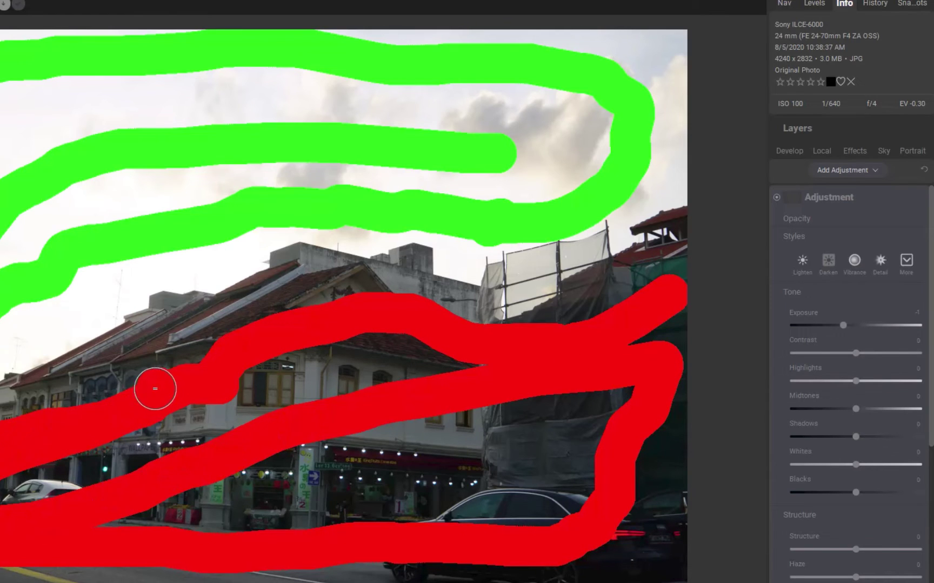
mouse_move(141, 391)
mouse_down()
mouse_move(241, 323)
mouse_move(259, 324)
mouse_up()
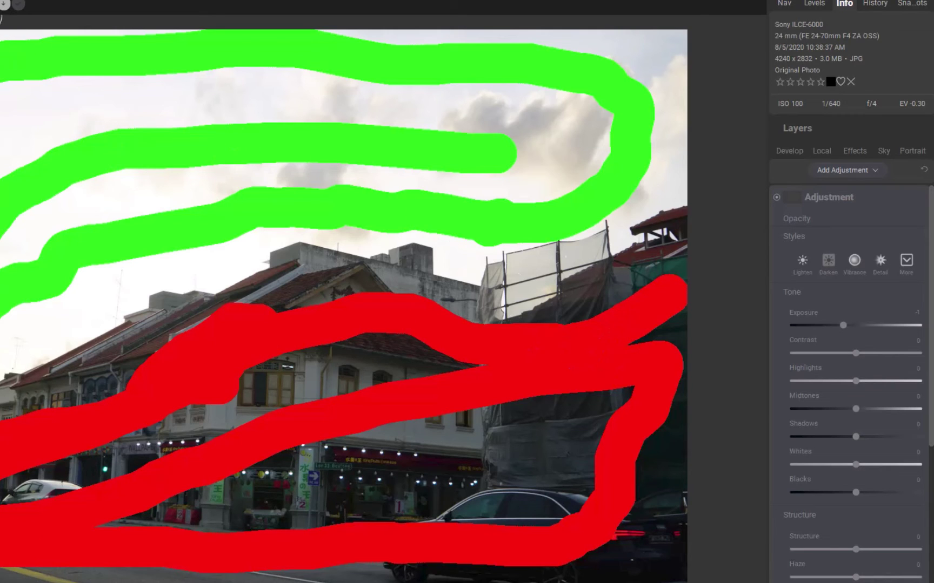
Generate and apply the quick mask of the shophouse photo's sky, and adjust the Exposure of the masked area.
click(3, 6)
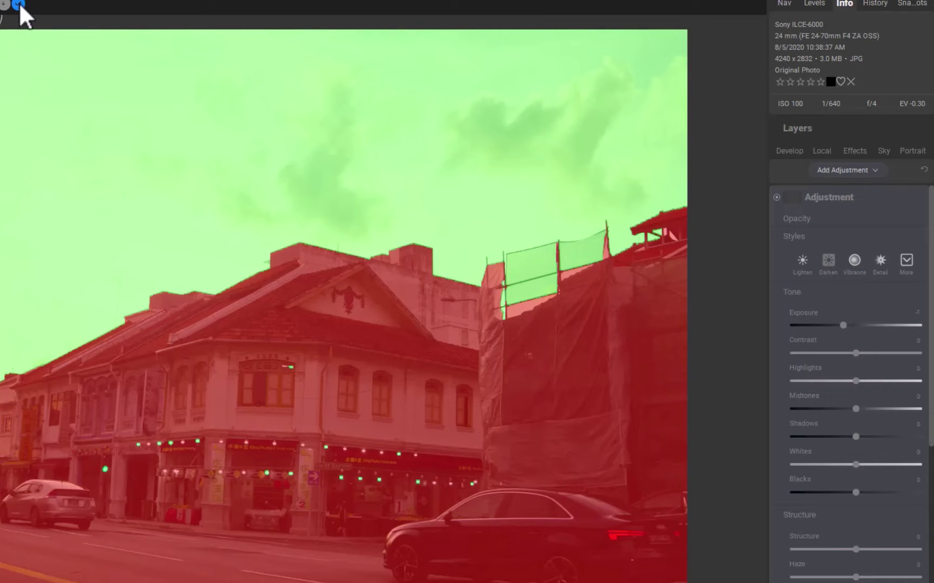
click(19, 4)
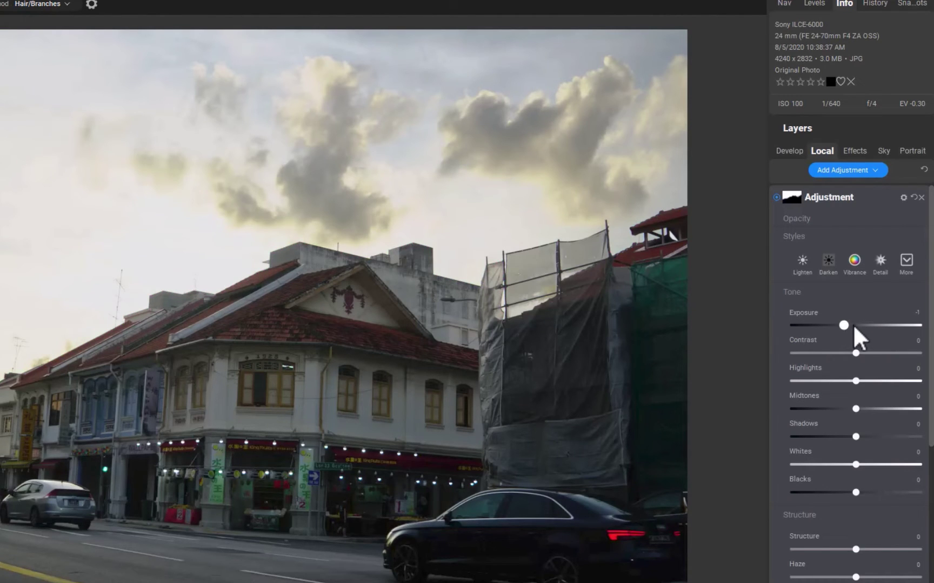
mouse_move(856, 323)
mouse_down()
mouse_move(835, 327)
mouse_move(858, 321)
mouse_move(845, 327)
mouse_up()
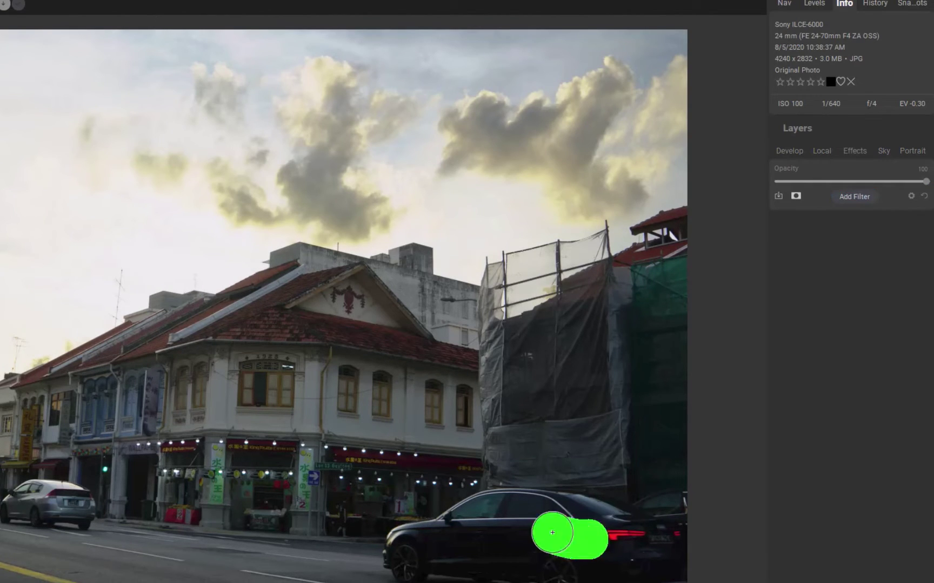
Mark the dark car in the foreground as the area to keep, and the sky, buildings and street as areas to erase.
mouse_move(545, 530)
mouse_down()
mouse_move(430, 548)
mouse_move(582, 563)
mouse_move(625, 554)
mouse_move(584, 525)
mouse_move(519, 517)
mouse_move(642, 553)
mouse_move(669, 516)
mouse_up()
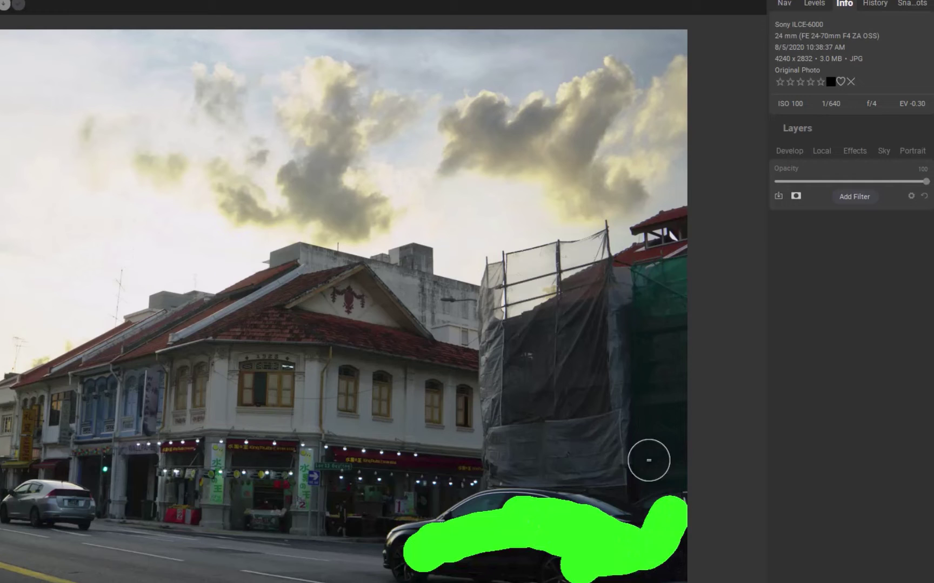
mouse_move(651, 459)
mouse_down()
mouse_move(486, 442)
mouse_move(652, 260)
mouse_move(0, 142)
mouse_up()
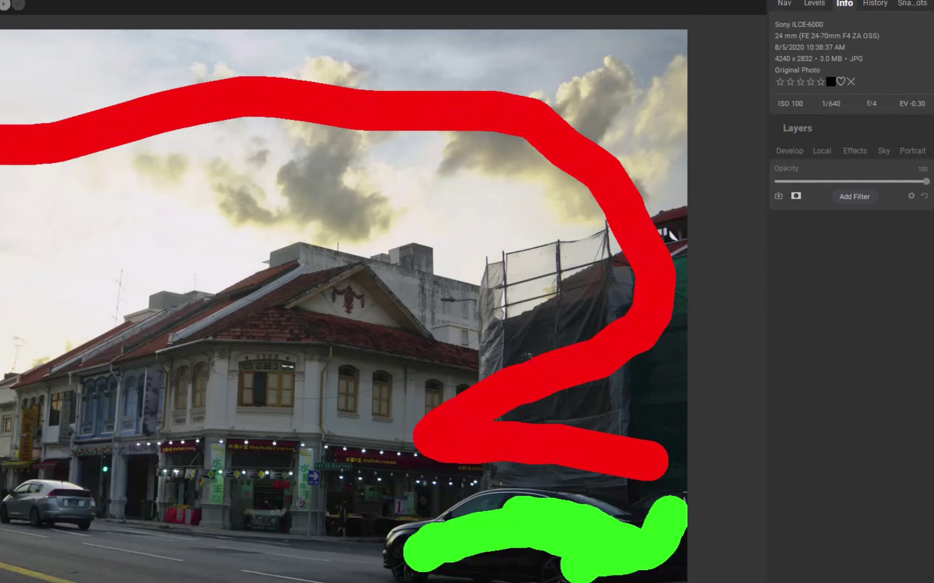
mouse_move(0, 516)
mouse_down()
mouse_move(214, 535)
mouse_move(396, 275)
mouse_move(329, 546)
mouse_move(414, 463)
mouse_move(0, 386)
mouse_move(46, 63)
mouse_move(11, 281)
mouse_move(520, 80)
mouse_up()
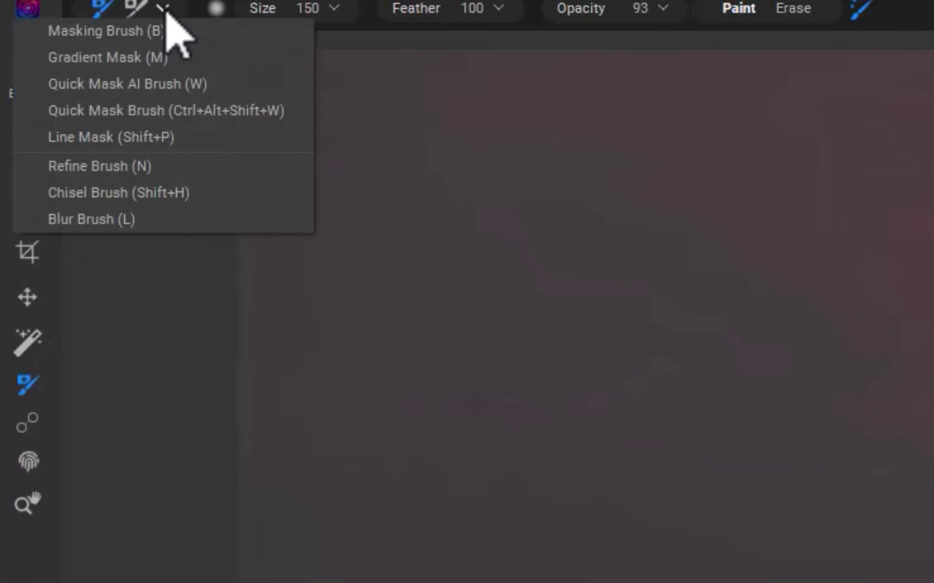
Choose the Masking Brush and add a local adjustment with Paint with Color enabled to the boat photo.
click(156, 32)
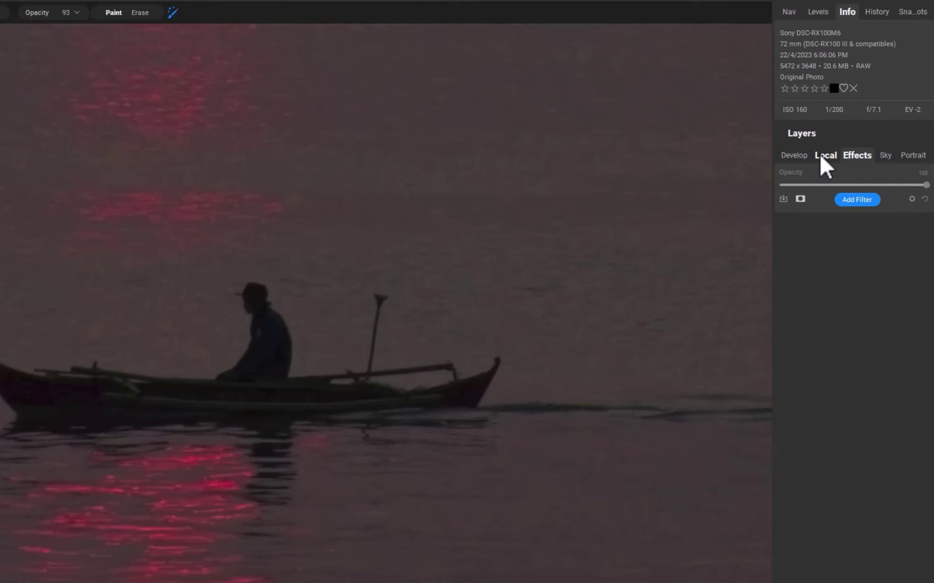
click(819, 155)
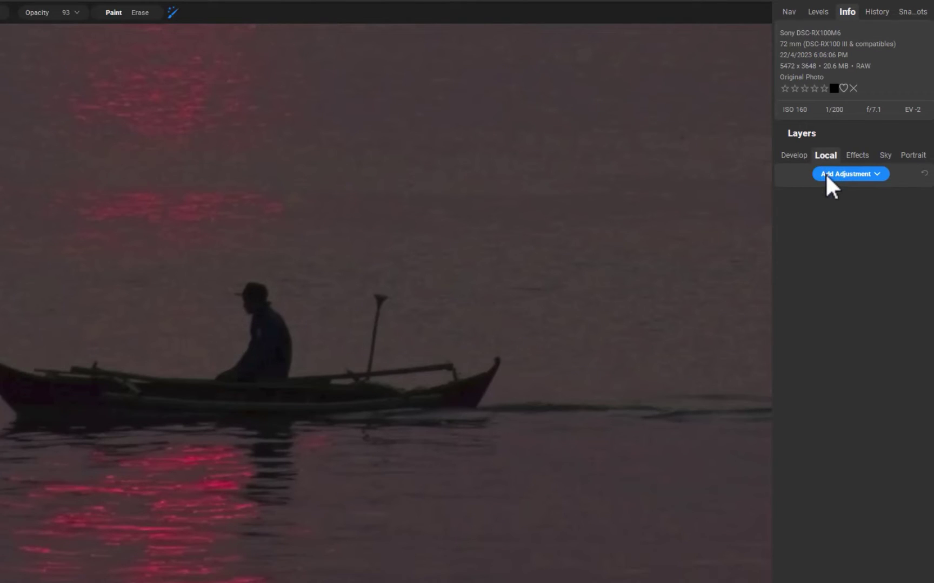
click(825, 174)
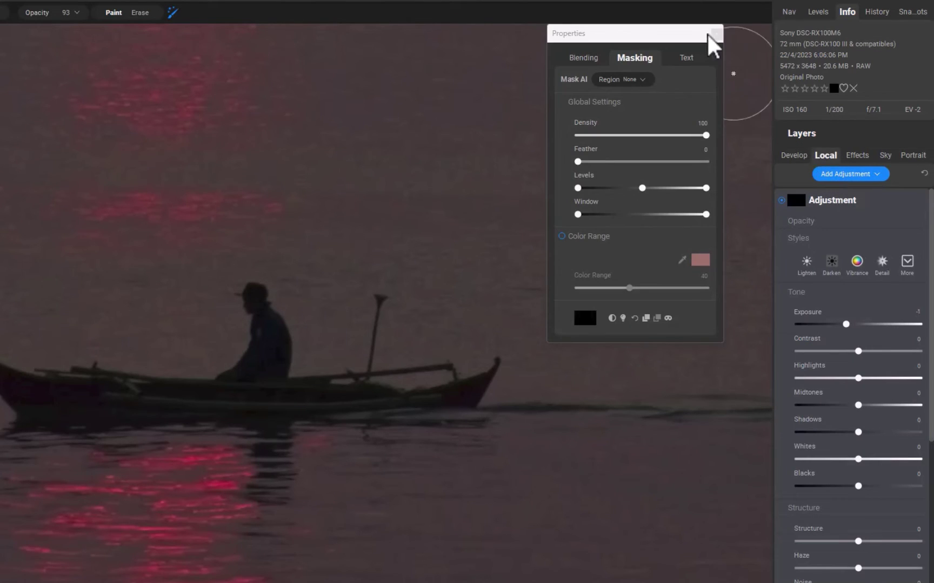
click(714, 34)
scroll(840, 425, down, 5)
click(781, 530)
Paint the rower and the whole boat, including the upright pole and outrigger, with the pink color.
click(267, 358)
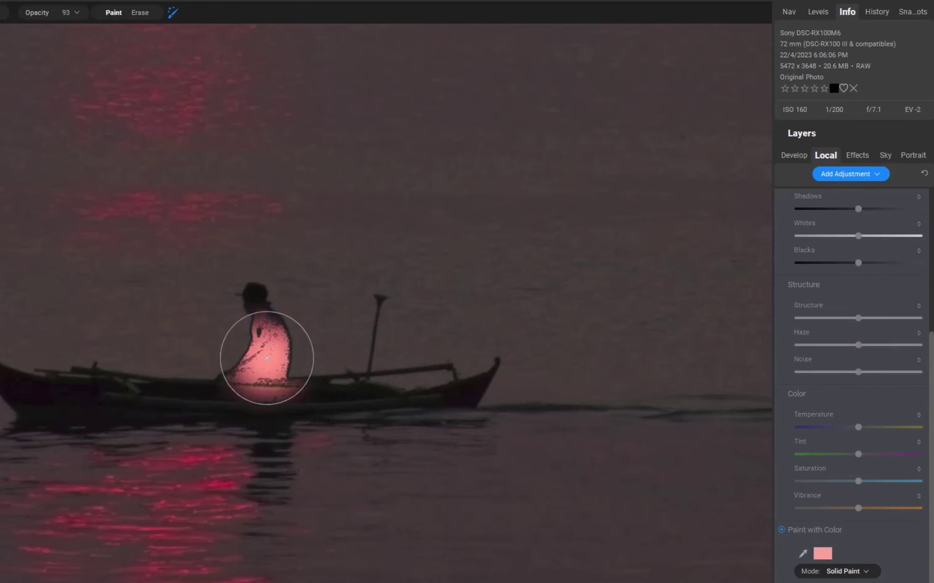
mouse_move(267, 358)
mouse_down()
mouse_move(257, 299)
mouse_move(266, 284)
mouse_move(273, 321)
mouse_move(248, 366)
mouse_move(187, 392)
mouse_up()
mouse_move(116, 394)
mouse_down()
mouse_move(30, 393)
mouse_move(8, 381)
mouse_move(121, 398)
mouse_move(284, 402)
mouse_move(114, 388)
mouse_move(130, 384)
mouse_move(73, 403)
mouse_move(458, 394)
mouse_move(422, 398)
mouse_move(374, 348)
mouse_move(379, 299)
mouse_move(336, 381)
mouse_move(360, 376)
mouse_move(256, 403)
mouse_move(159, 386)
mouse_move(241, 403)
mouse_move(319, 403)
mouse_move(503, 383)
mouse_move(489, 376)
mouse_move(70, 422)
mouse_move(154, 378)
mouse_move(158, 399)
mouse_move(285, 404)
mouse_move(294, 386)
mouse_move(287, 351)
mouse_move(255, 306)
mouse_up()
drag(413, 410, 392, 402)
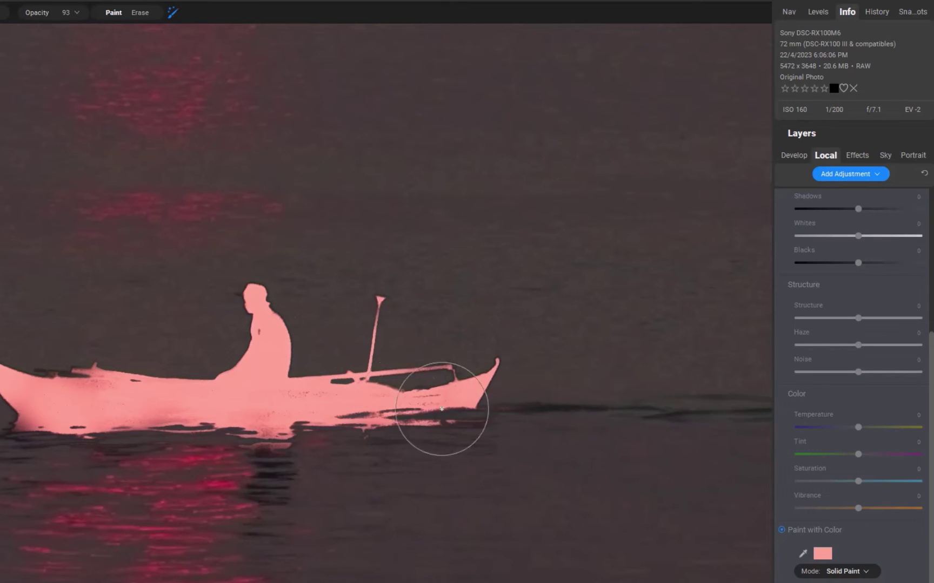
mouse_move(543, 433)
mouse_down()
mouse_move(428, 355)
mouse_move(474, 387)
mouse_move(583, 433)
mouse_up()
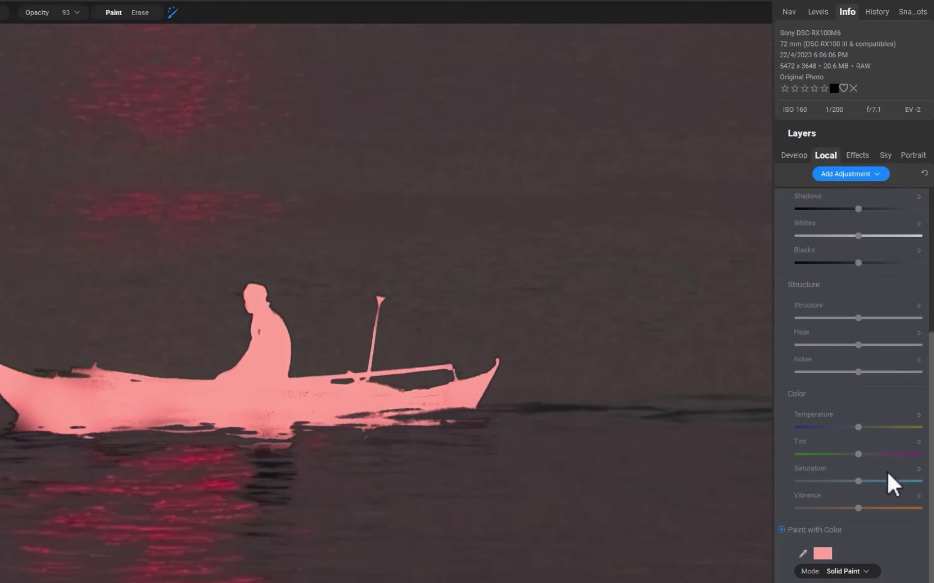
Turn off Paint with Color for the rowing boat's adjustment and raise the Exposure of the painted area.
click(781, 530)
scroll(870, 236, up, 3)
drag(849, 224, 870, 224)
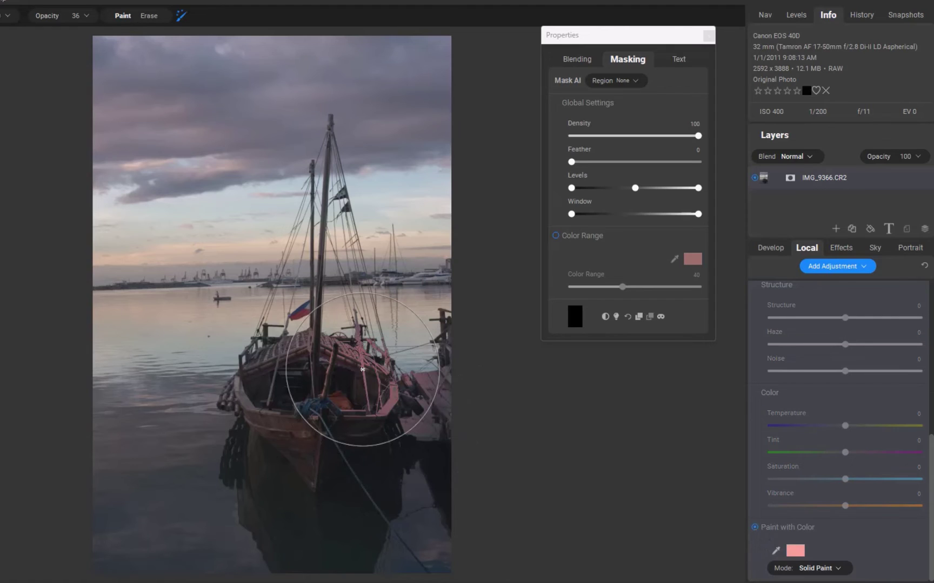
Paint the moored wooden boat's hull and masts with the pink color at a brush opacity of 36.
mouse_move(363, 369)
mouse_down()
mouse_move(269, 363)
mouse_move(280, 383)
mouse_move(306, 394)
mouse_move(299, 400)
mouse_move(321, 440)
mouse_move(298, 461)
mouse_move(323, 473)
mouse_move(364, 430)
mouse_up()
click(319, 281)
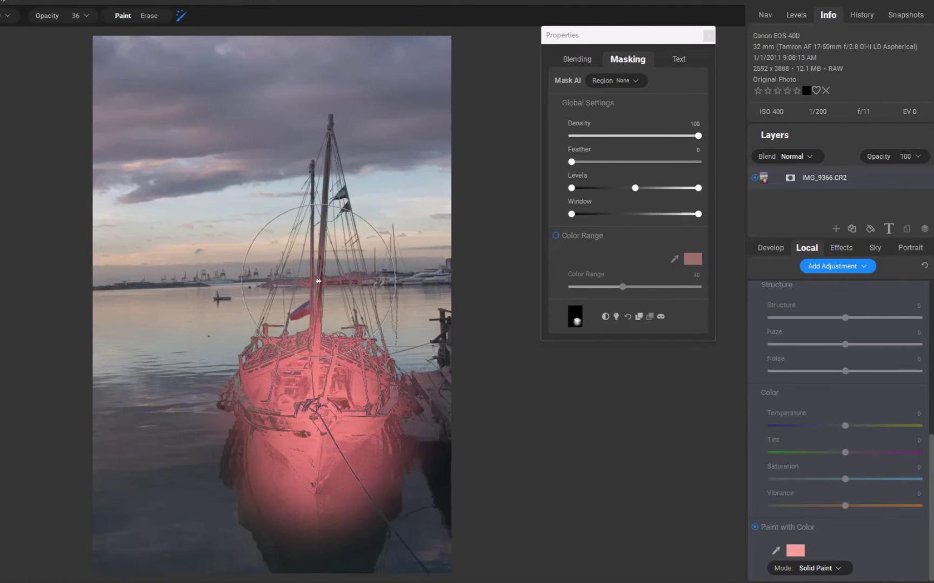
mouse_move(318, 278)
mouse_down()
mouse_move(324, 248)
mouse_move(306, 295)
mouse_move(322, 285)
mouse_move(319, 304)
mouse_move(324, 182)
mouse_up()
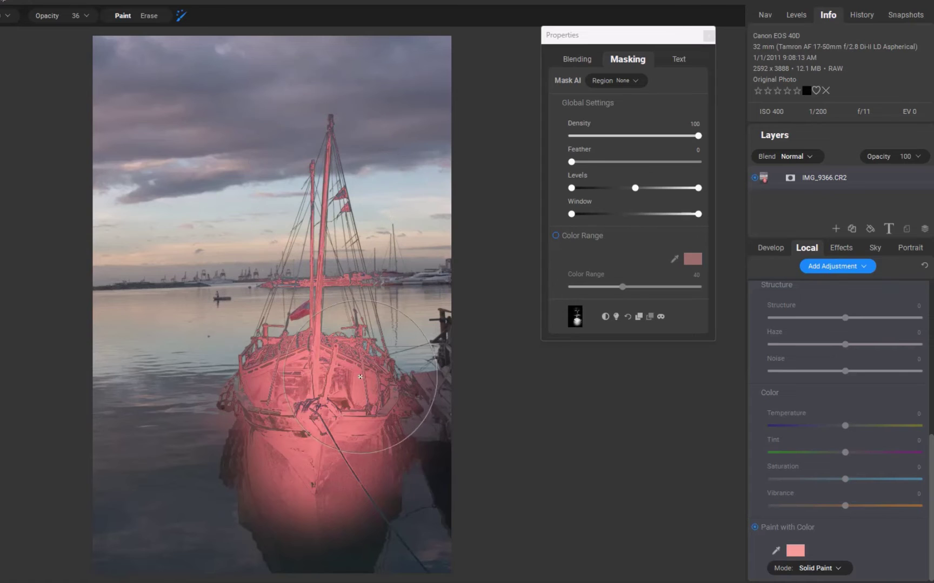
mouse_move(360, 396)
mouse_down()
mouse_move(335, 413)
mouse_move(315, 397)
mouse_move(301, 368)
mouse_move(303, 342)
mouse_move(279, 363)
mouse_up()
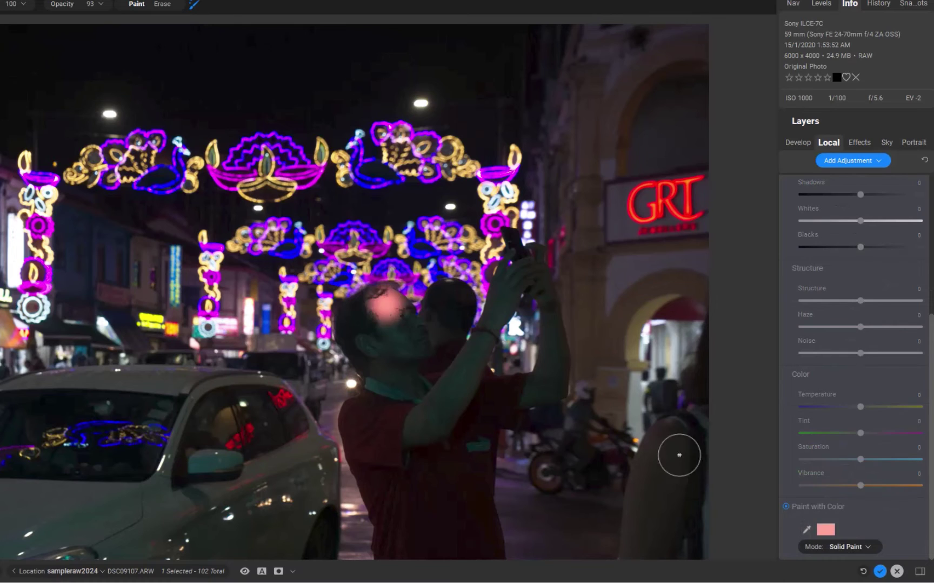
mouse_move(366, 302)
mouse_down()
mouse_move(348, 324)
mouse_move(373, 357)
mouse_move(386, 295)
mouse_move(444, 316)
mouse_move(454, 294)
mouse_move(506, 298)
mouse_move(516, 240)
mouse_move(546, 313)
mouse_move(486, 399)
mouse_move(482, 352)
mouse_move(394, 348)
mouse_move(367, 399)
mouse_move(382, 492)
mouse_move(480, 492)
mouse_move(413, 381)
mouse_move(367, 386)
mouse_move(385, 426)
mouse_move(475, 332)
mouse_move(551, 346)
mouse_move(423, 536)
mouse_move(377, 487)
mouse_move(365, 351)
mouse_move(531, 402)
mouse_move(448, 324)
mouse_move(354, 432)
mouse_move(350, 336)
mouse_move(373, 303)
mouse_move(554, 344)
mouse_move(500, 411)
mouse_move(423, 448)
mouse_move(450, 479)
mouse_up()
scroll(868, 276, up, 5)
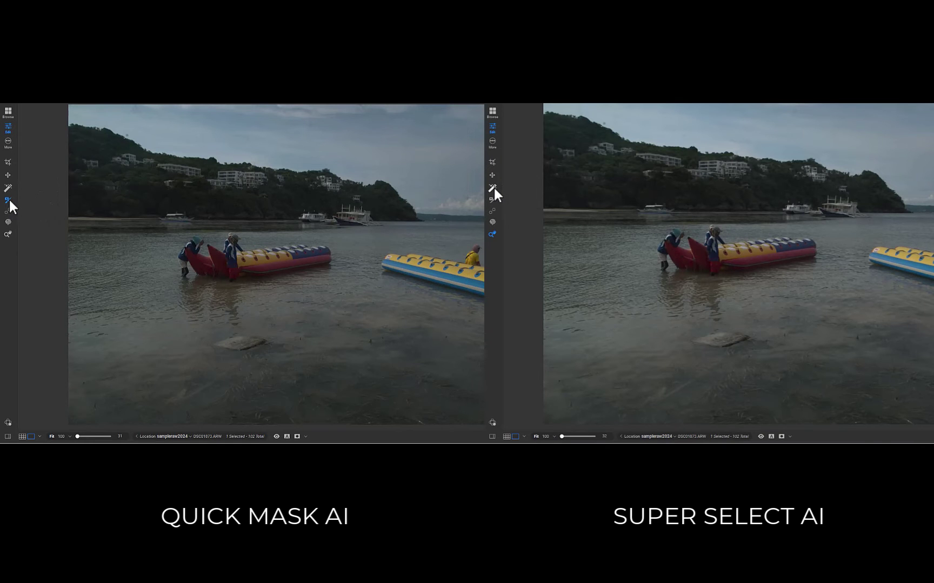
Choose Super Select AI in one view and Quick Mask AI in the other, and mark the hillside with Quick Mask AI.
click(493, 188)
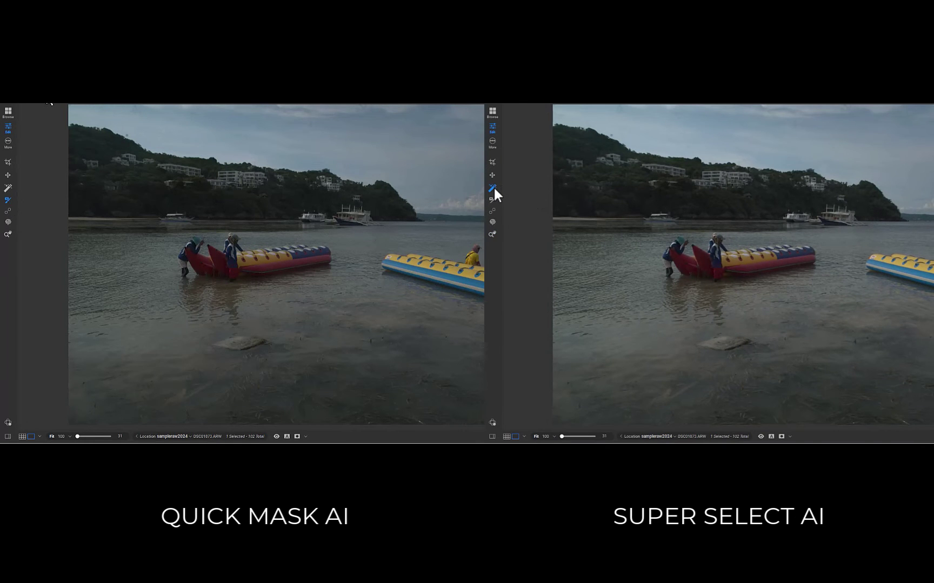
click(47, 100)
click(50, 114)
click(97, 181)
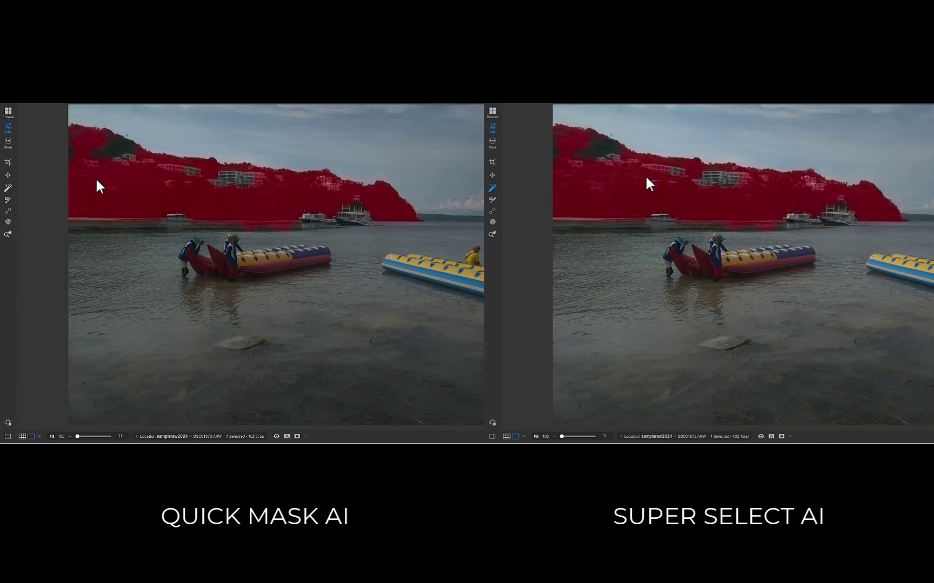
drag(99, 174, 109, 151)
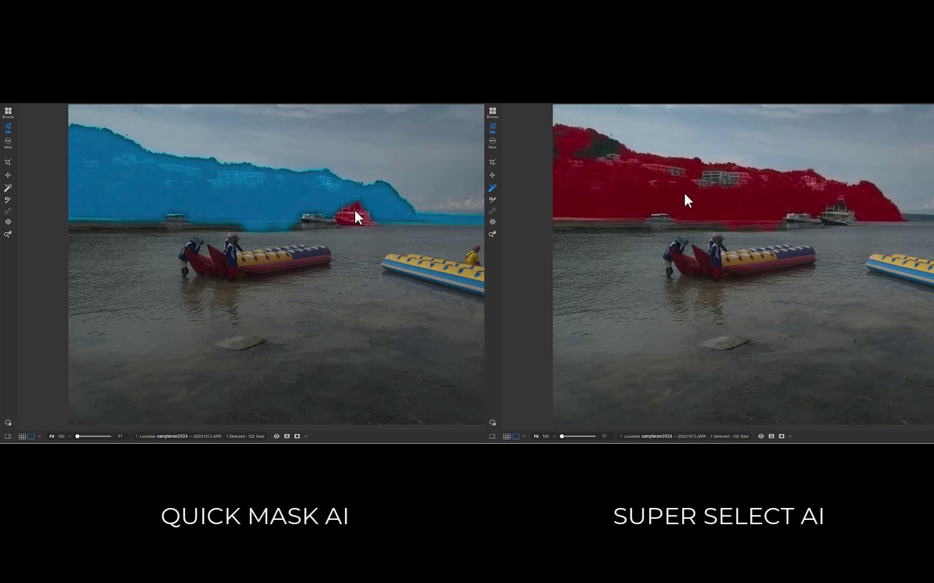
Select the hillside, its missing patches and the large anchored boat with Super Select AI.
click(657, 196)
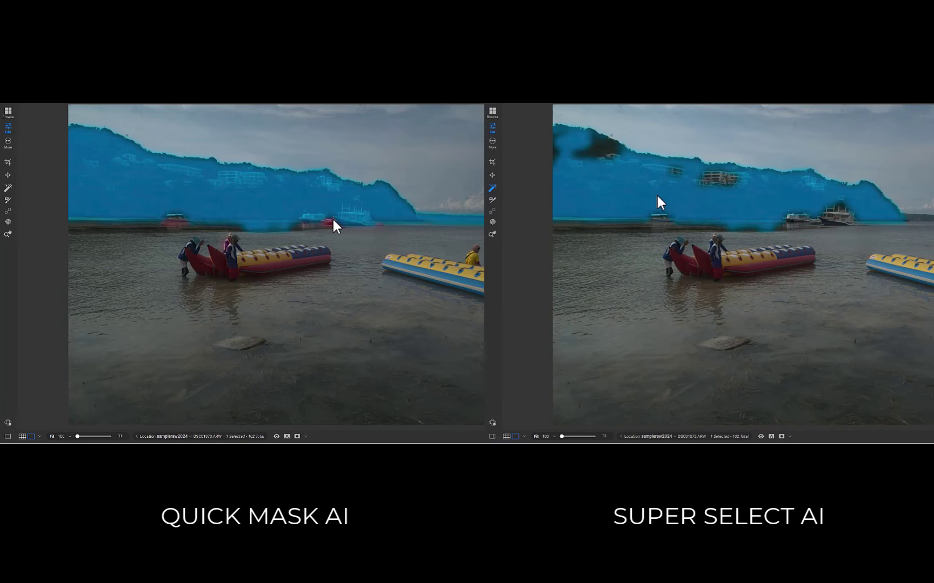
click(602, 149)
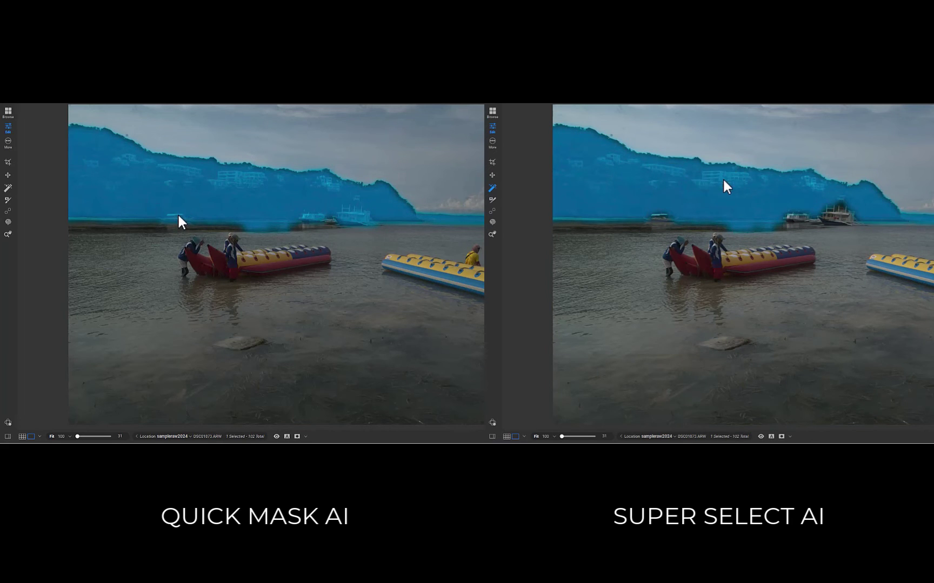
click(843, 213)
Add the banana boat and the person beside it to the Quick Mask AI selection, and an anchored boat and the banana boat to Super Select AI's.
click(252, 270)
click(792, 214)
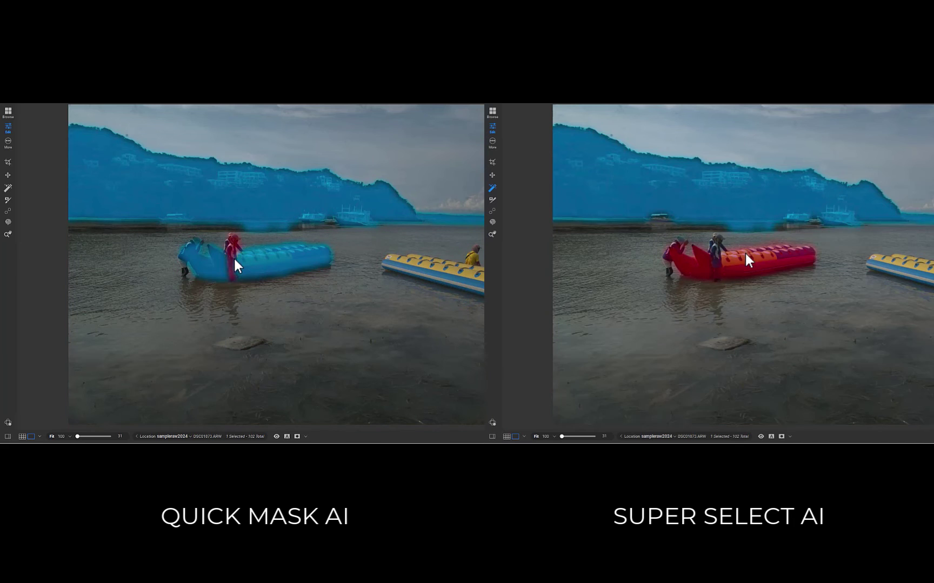
click(232, 251)
click(743, 259)
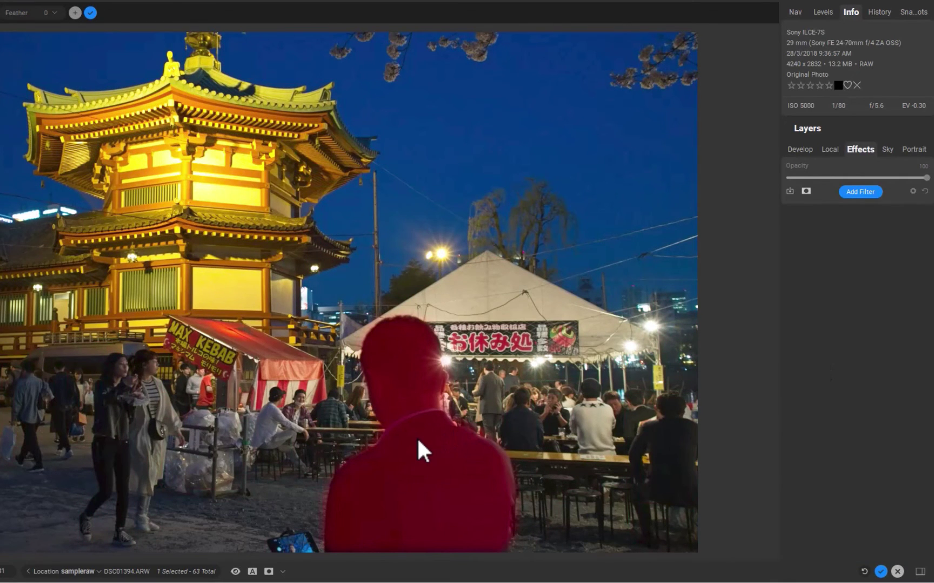
Select the man in the foreground of the temple photo with Super Select AI and apply an Adjustment preset to him.
click(417, 440)
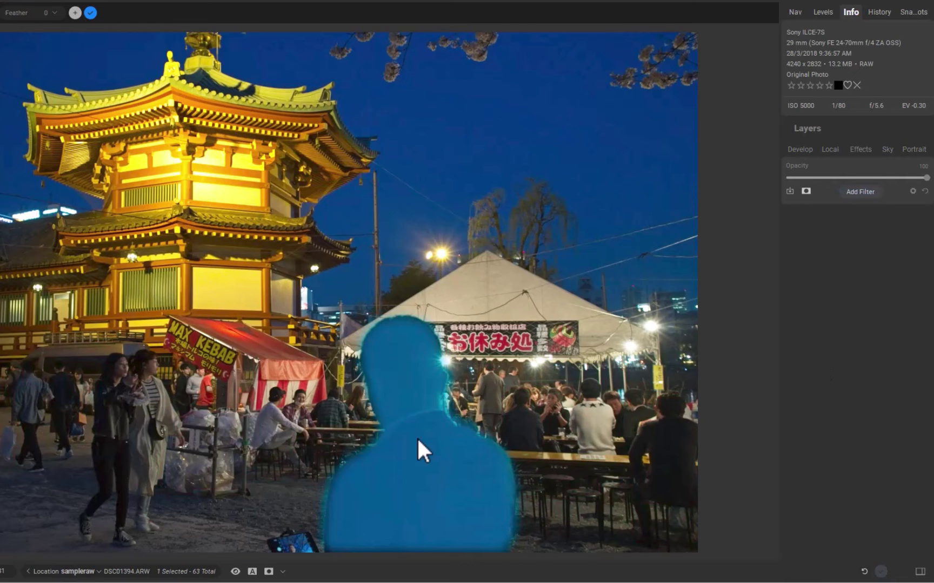
right_click(418, 414)
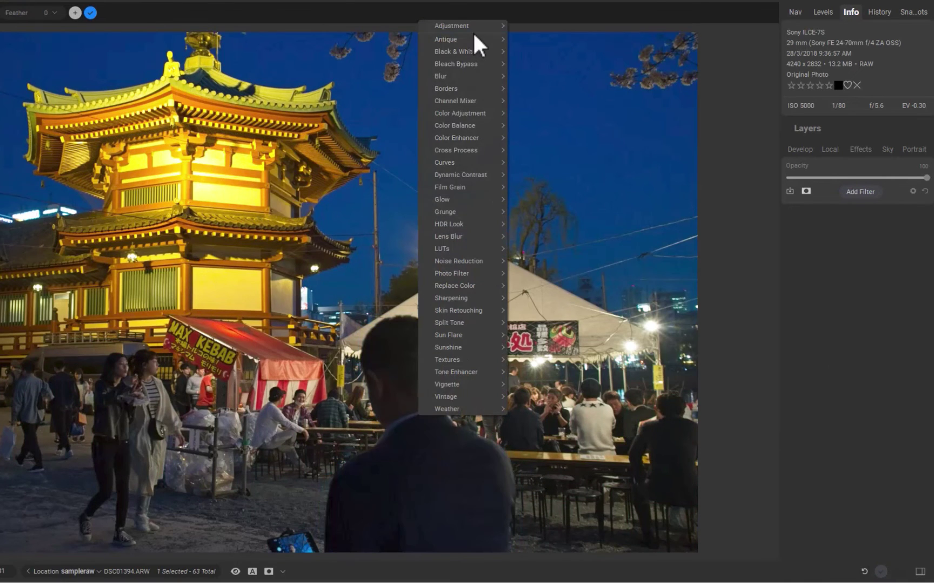
mouse_move(475, 25)
click(549, 46)
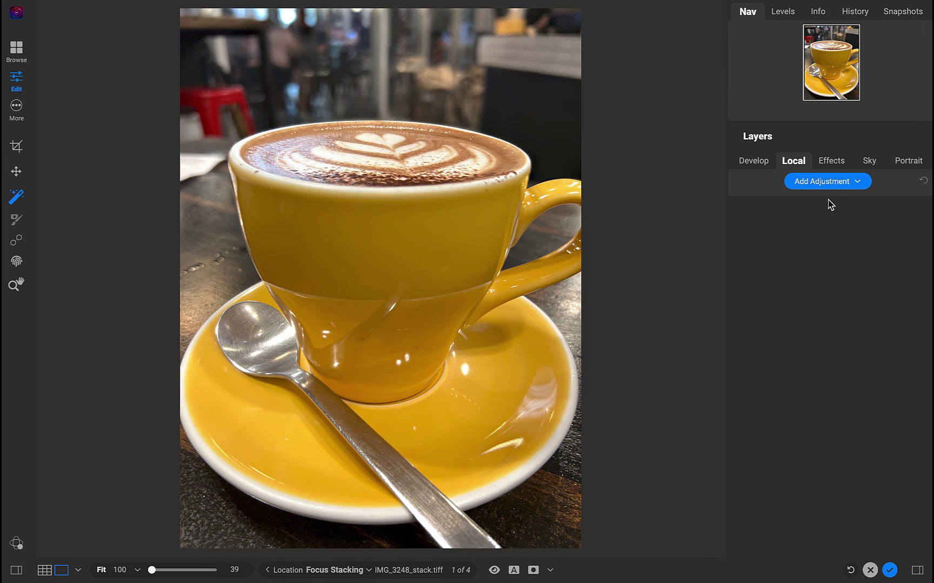
Add a local adjustment to the coffee cup photo and choose the Quick Mask AI Brush.
click(818, 186)
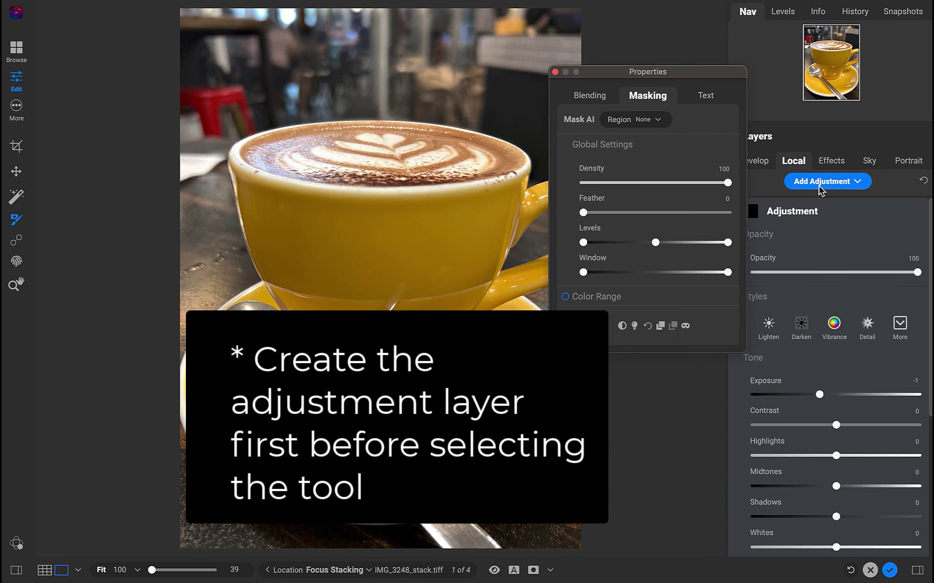
click(554, 71)
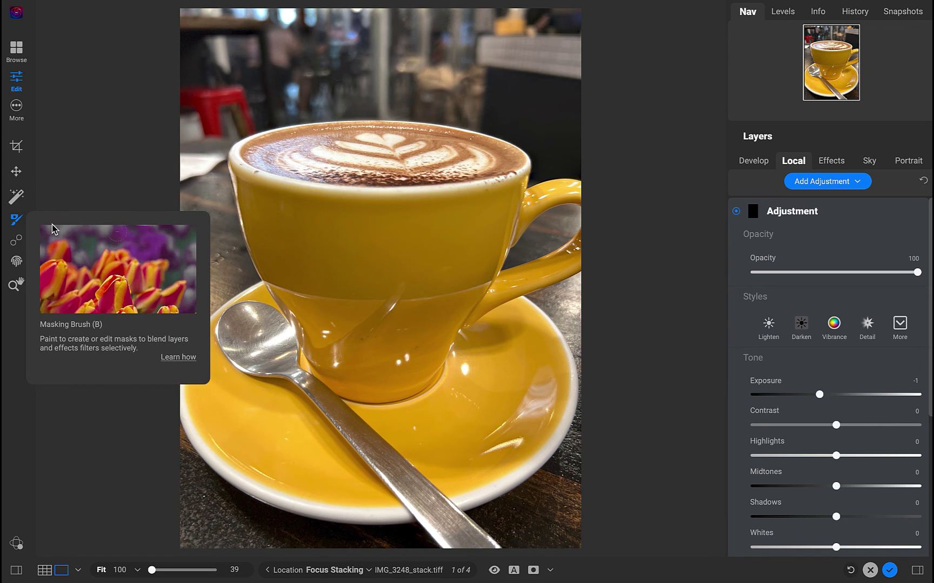
mouse_move(129, 2)
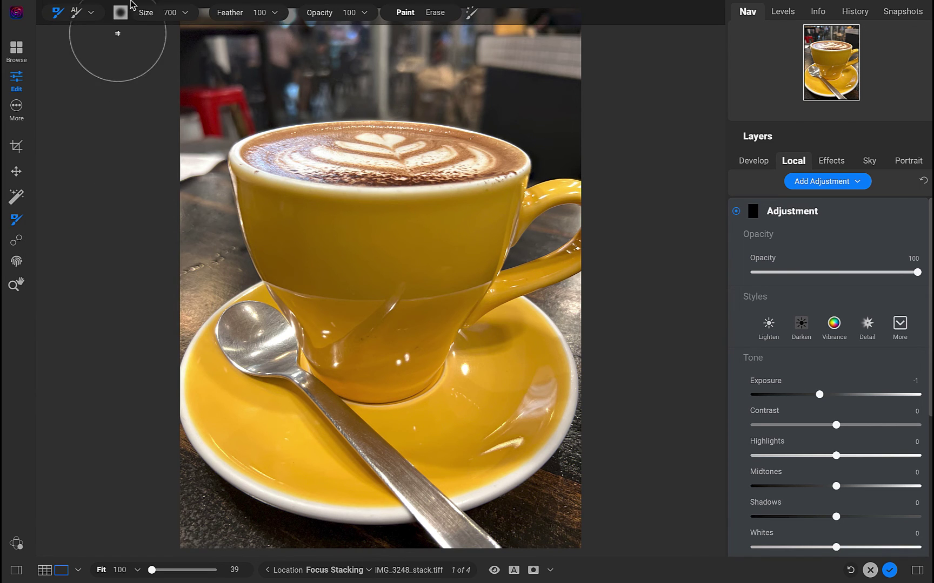
click(92, 16)
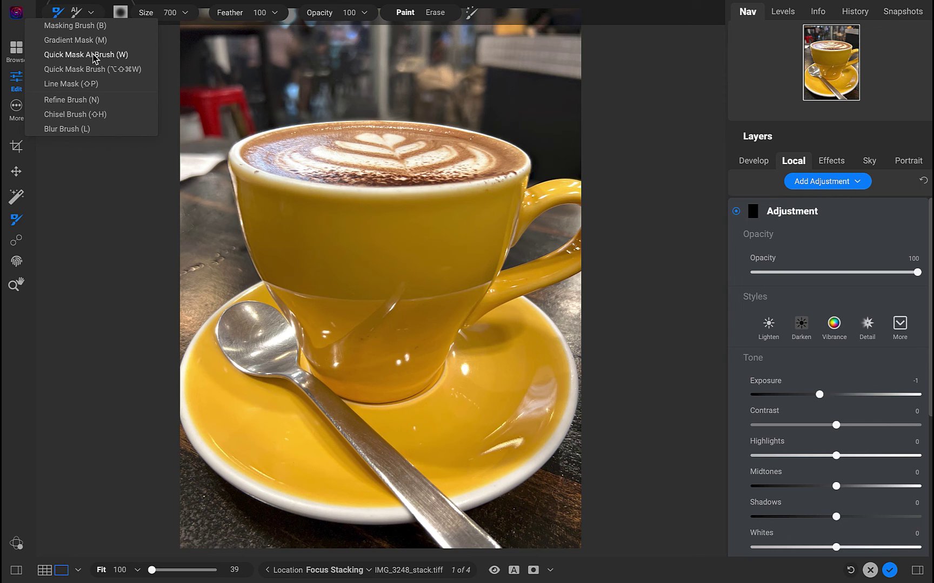
click(94, 56)
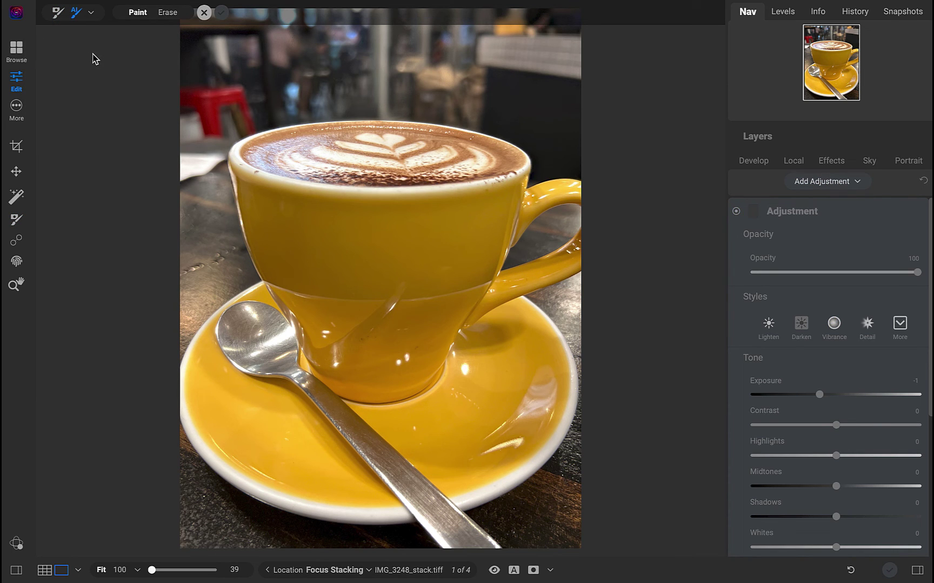
Mark the coffee cup and the spoon as the area to keep, apply the mask, and set the adjustment's Exposure to 0.45.
click(319, 231)
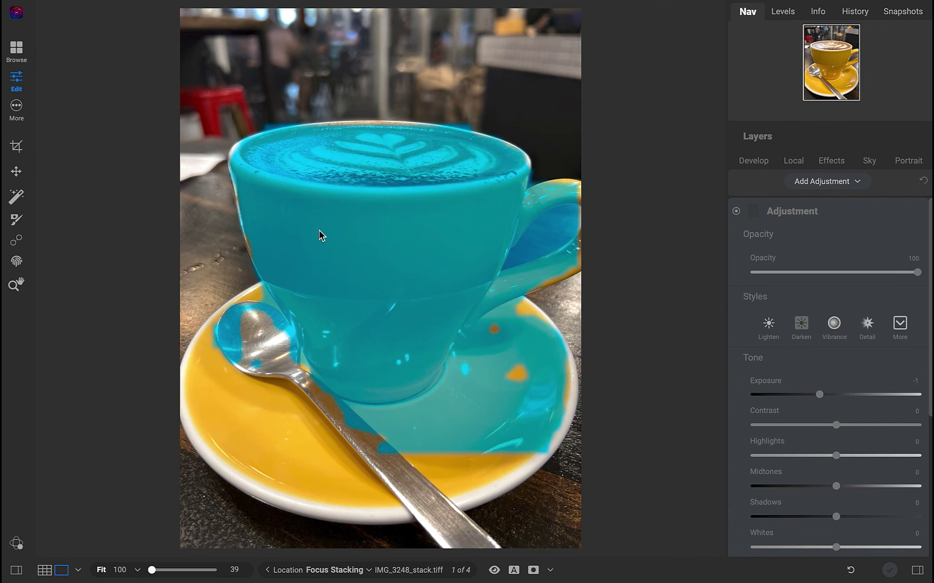
drag(339, 354, 323, 409)
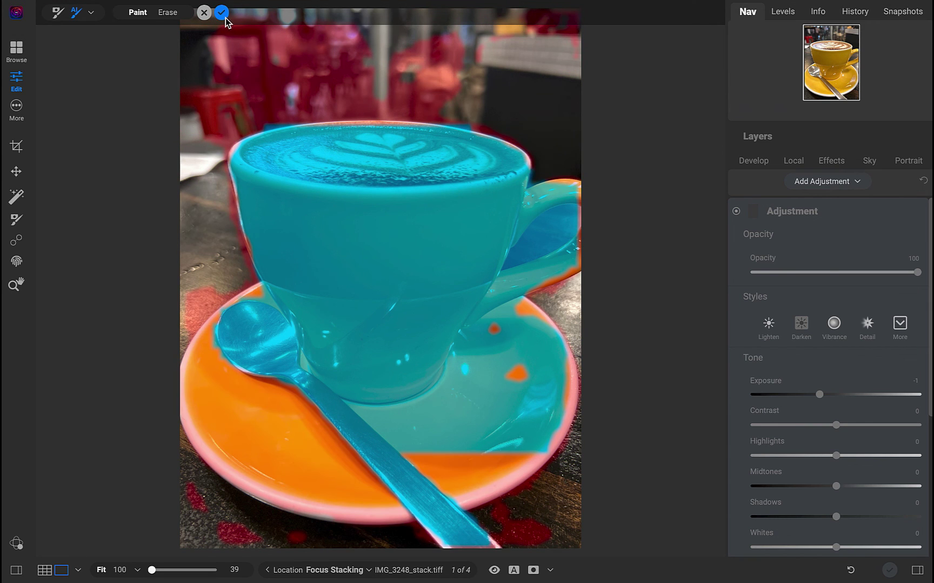
click(221, 13)
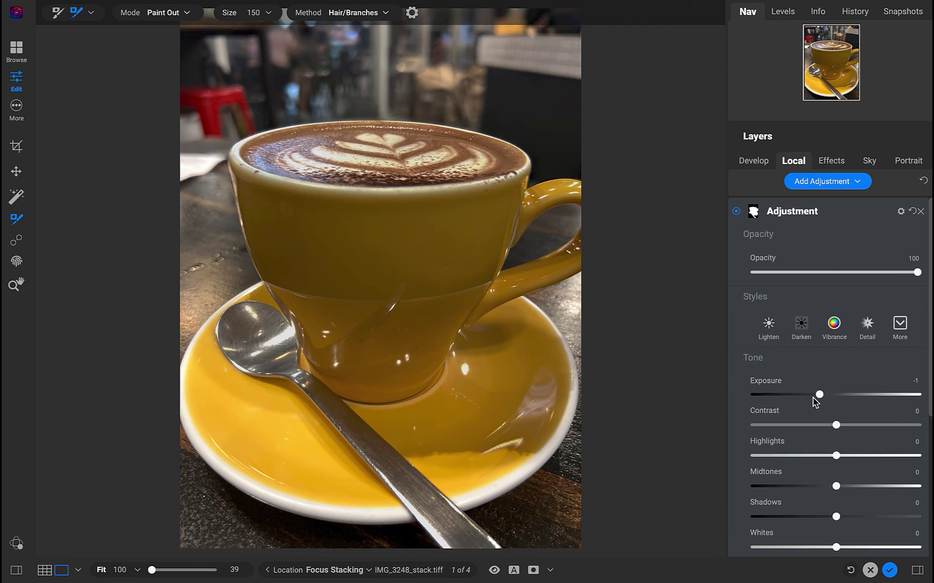
drag(820, 397, 844, 413)
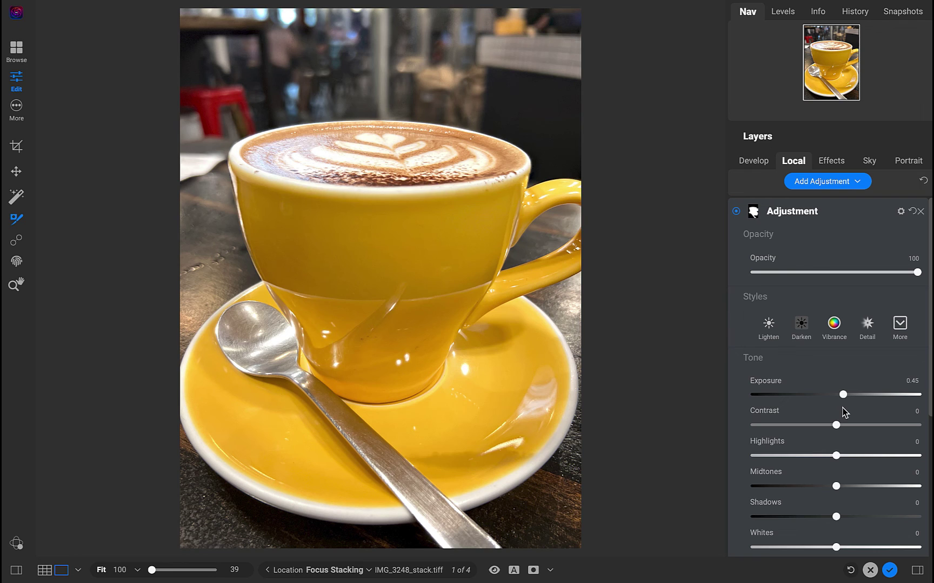
mouse_move(645, 4)
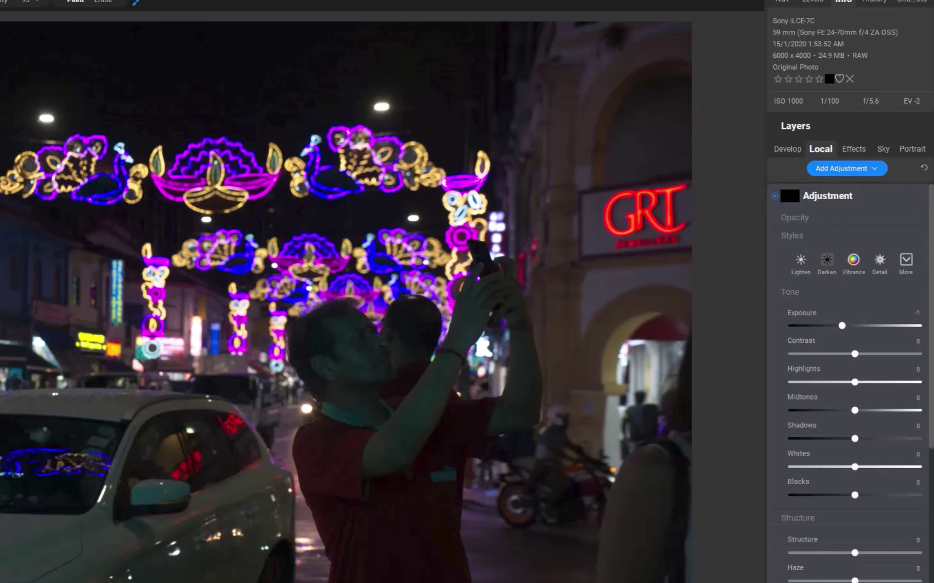
Select the men photographing the street lights with Super Select AI, apply the Lighten adjustment to them, and raise its Exposure.
click(853, 148)
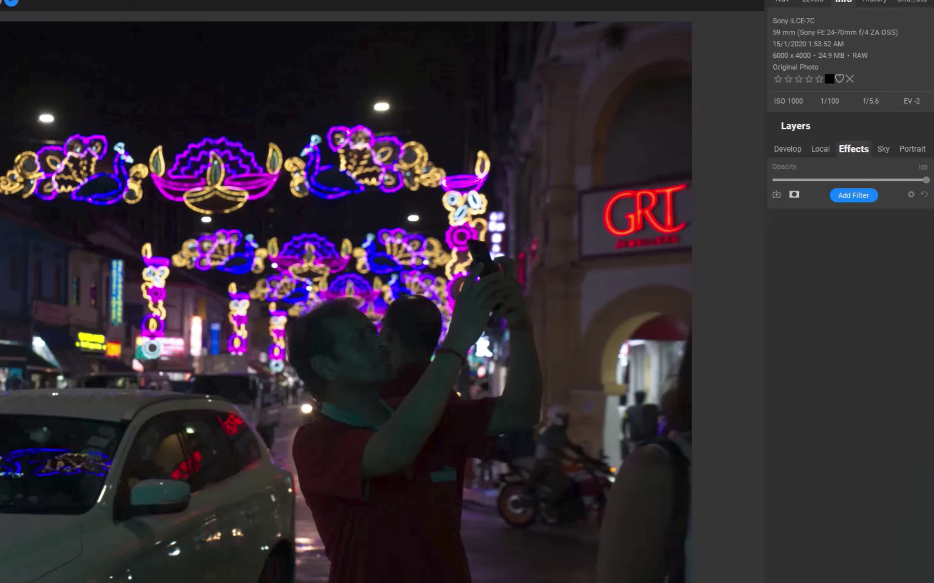
click(367, 433)
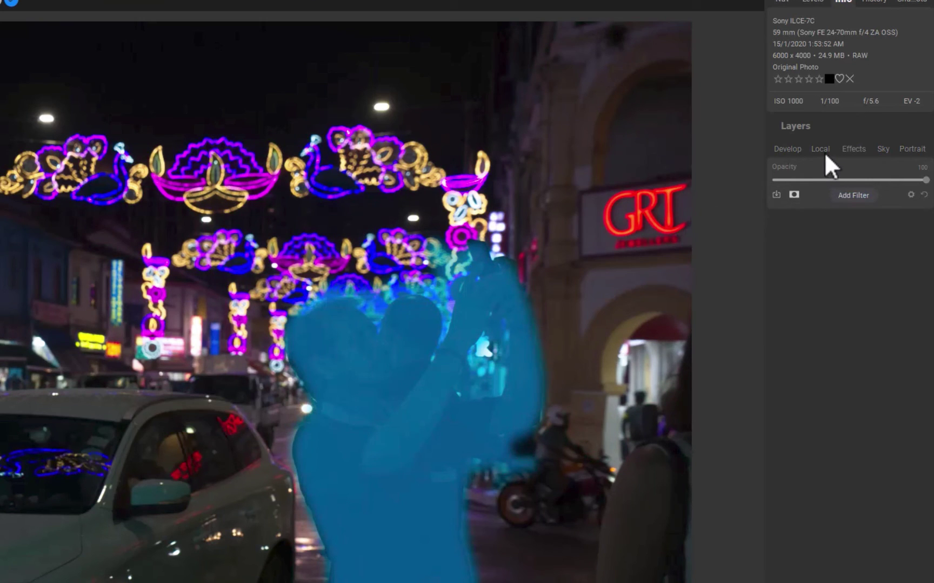
right_click(373, 399)
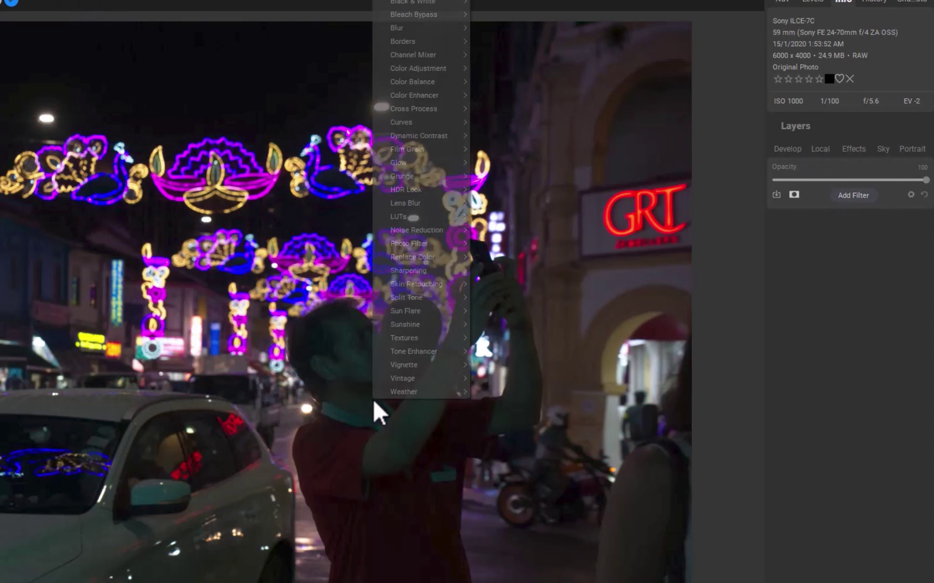
mouse_move(430, 1)
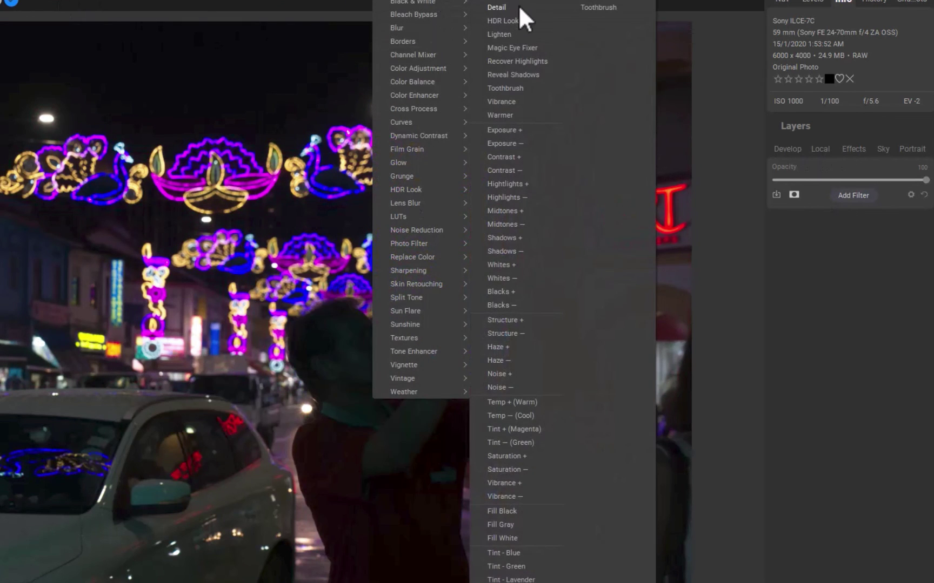
click(528, 34)
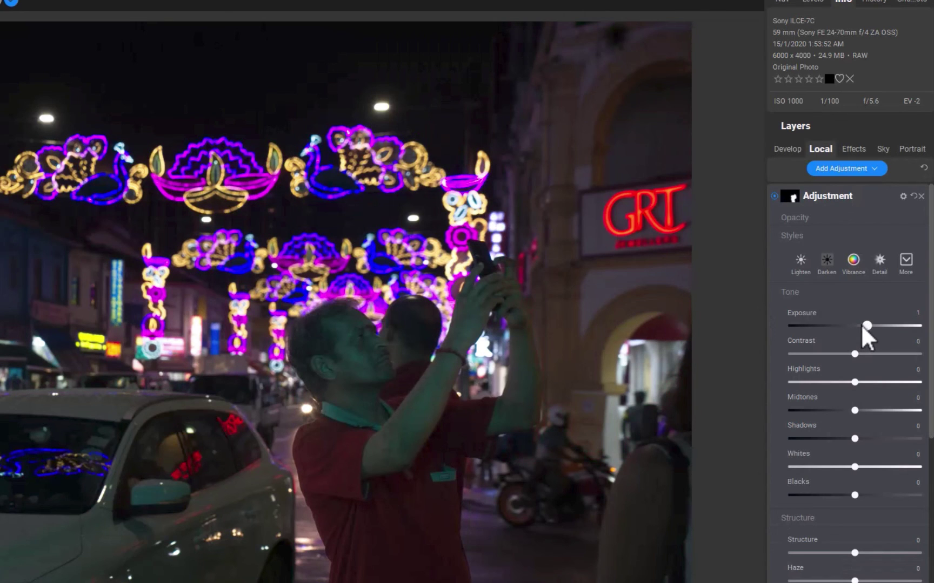
mouse_move(859, 325)
mouse_down()
mouse_move(838, 328)
mouse_move(863, 332)
mouse_move(838, 333)
mouse_move(870, 331)
mouse_up()
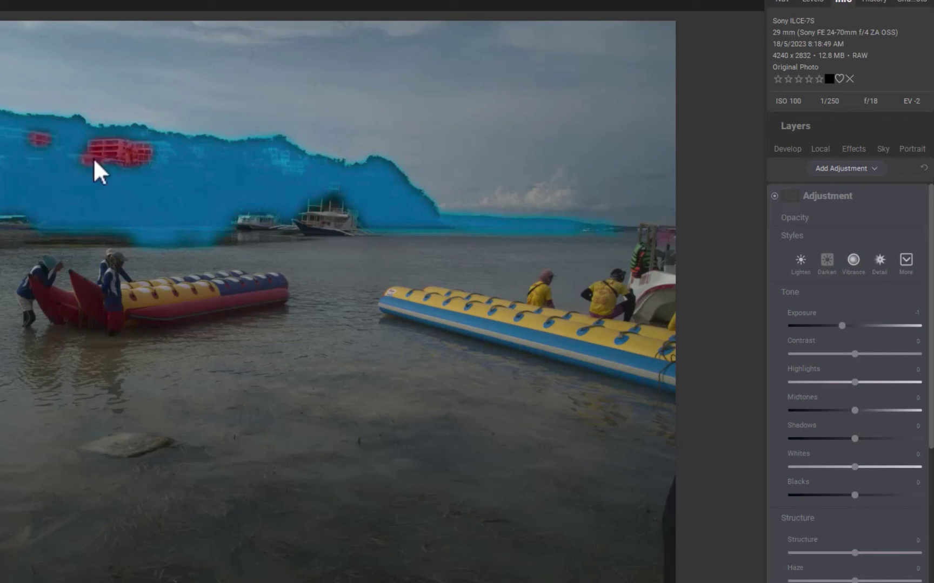
Add the distant boats, the red banana boat, and the people standing beside it to the Super Select AI selection in the beach photo.
click(331, 209)
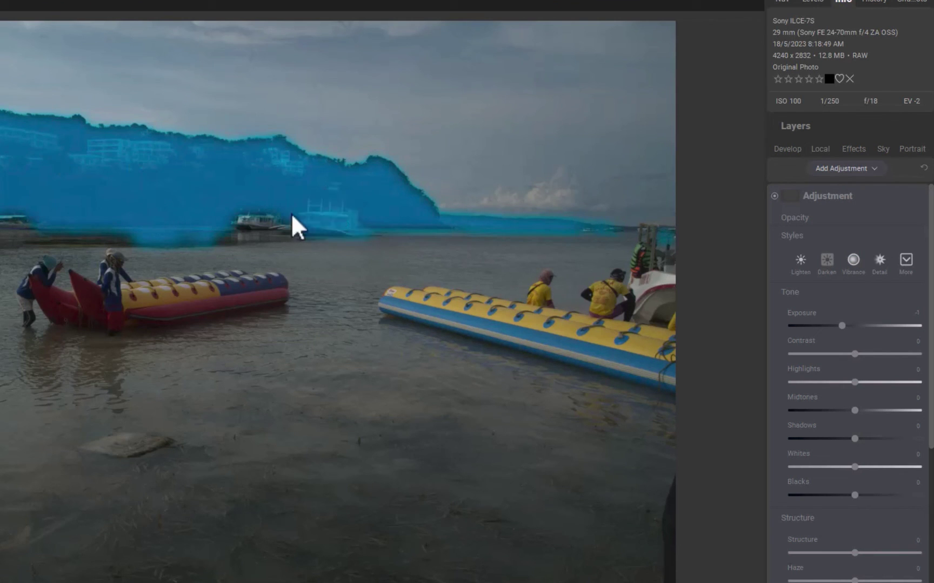
click(257, 220)
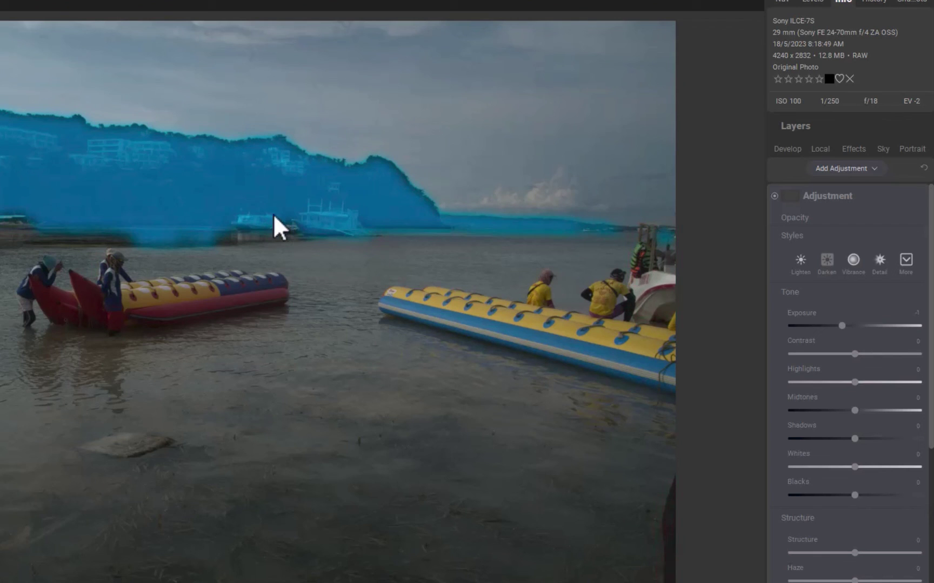
click(18, 219)
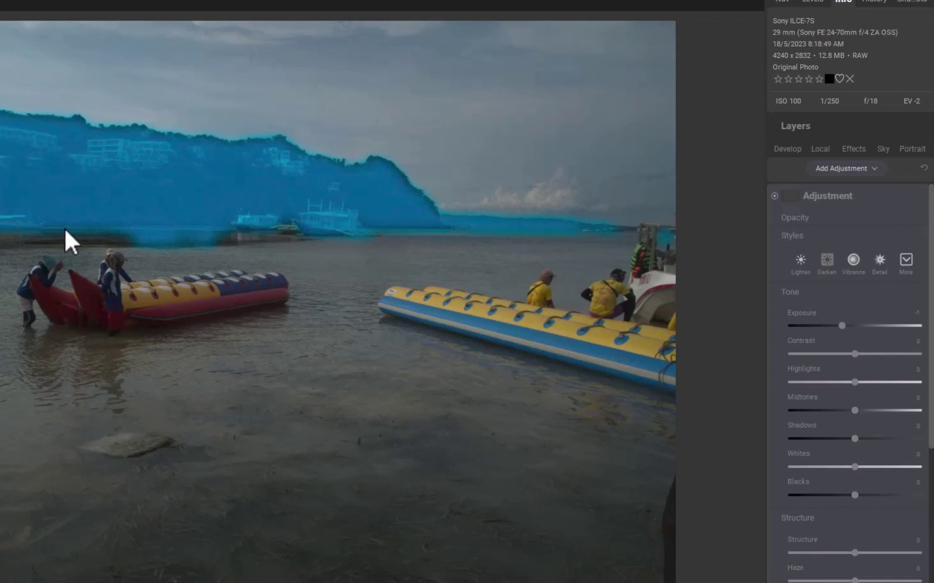
click(151, 310)
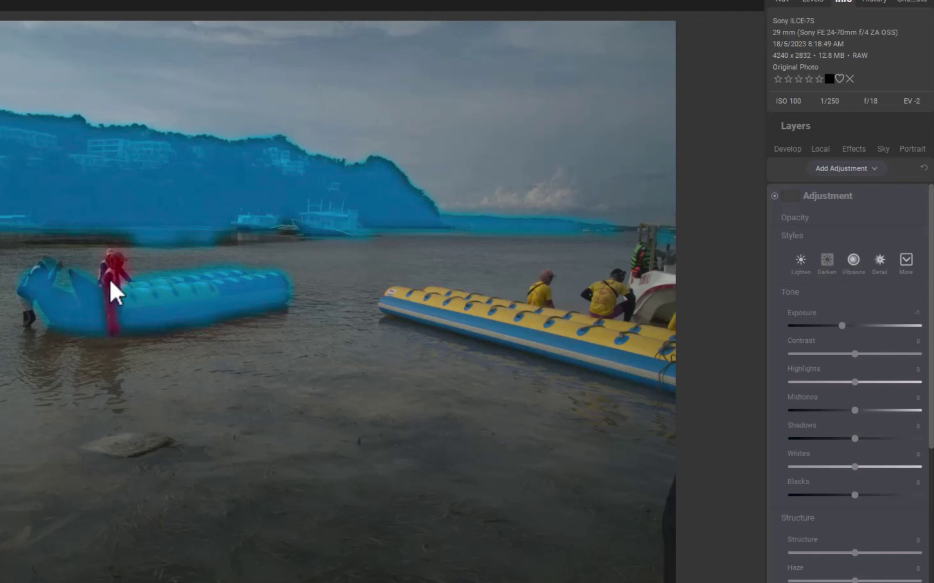
click(110, 279)
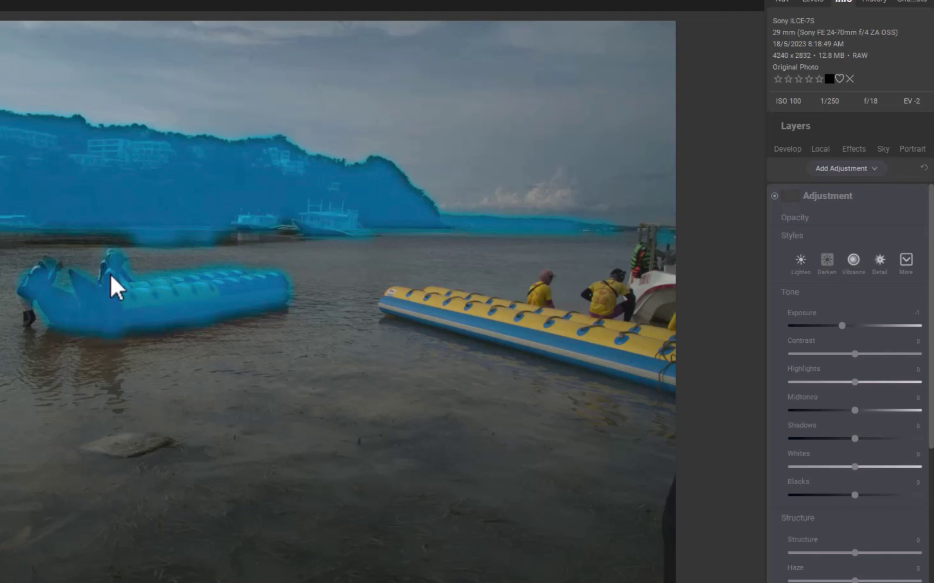
click(33, 319)
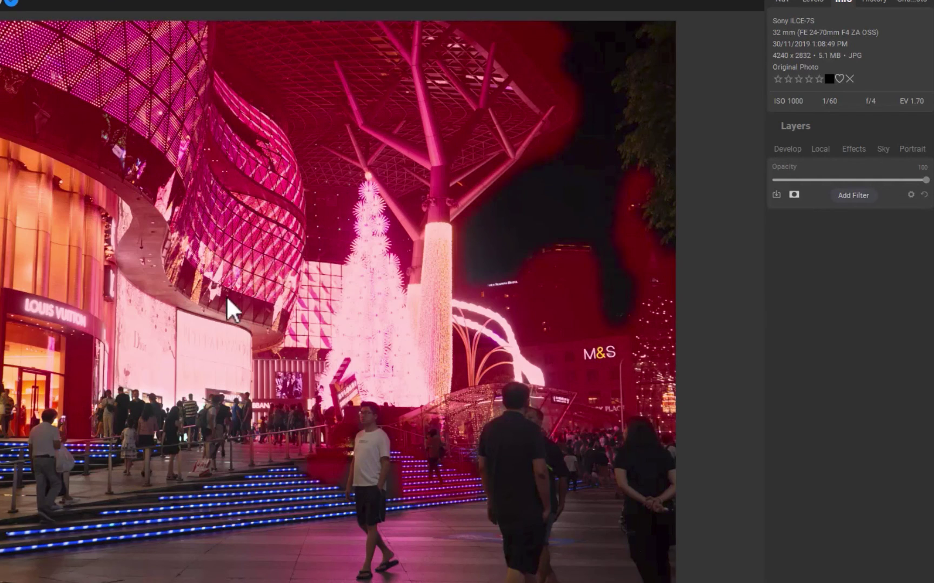
Try to select only the lit Christmas tree in the night shopping mall photo with Super Select AI, deselecting the region after each attempt.
click(376, 331)
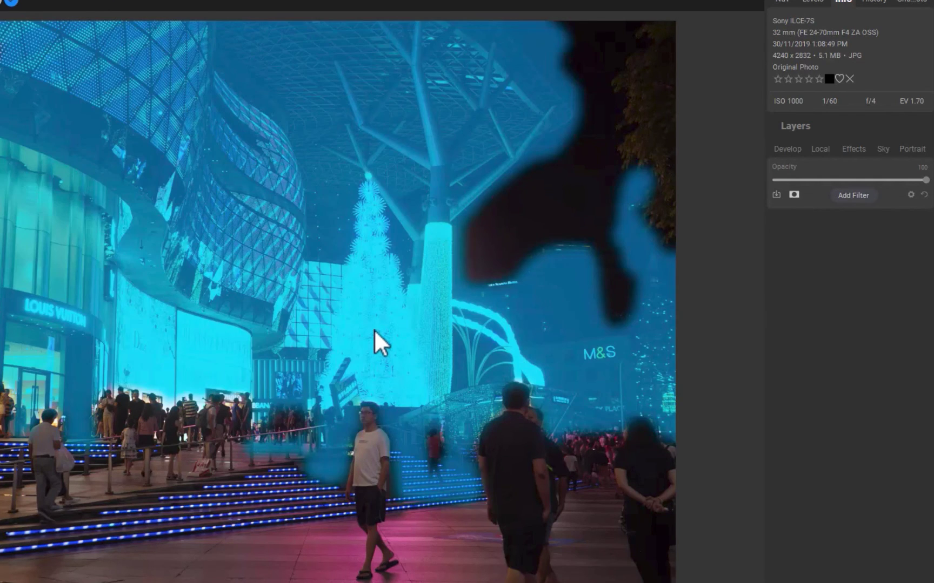
click(342, 329)
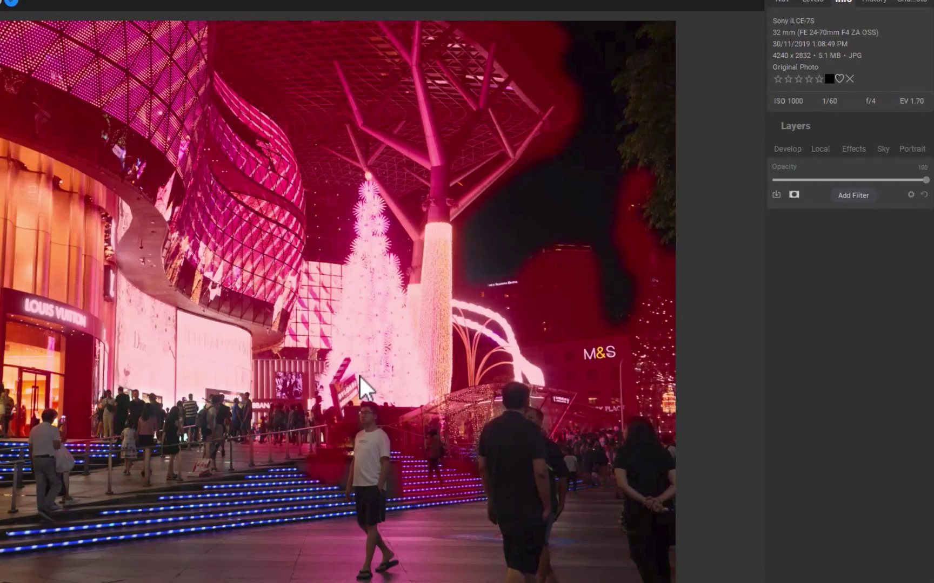
click(360, 377)
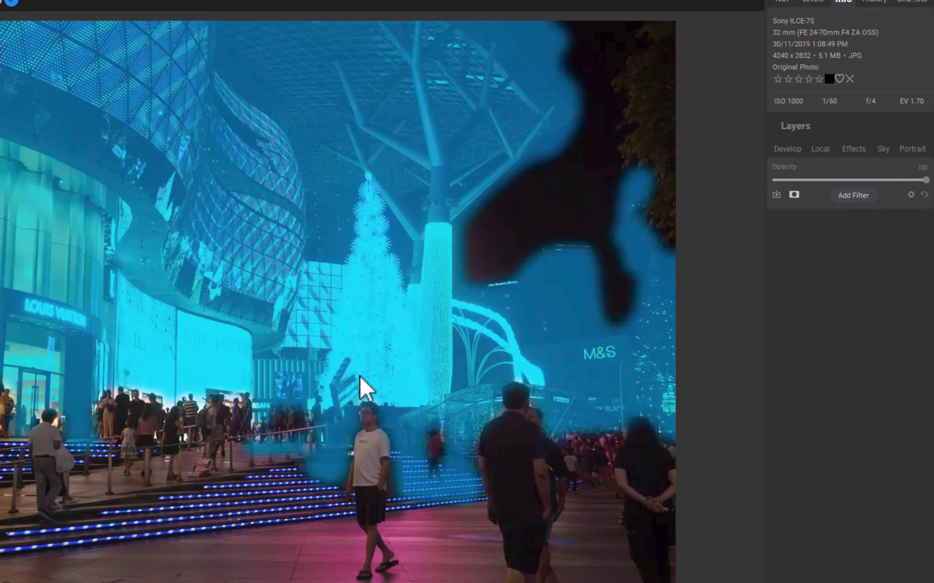
click(44, 484)
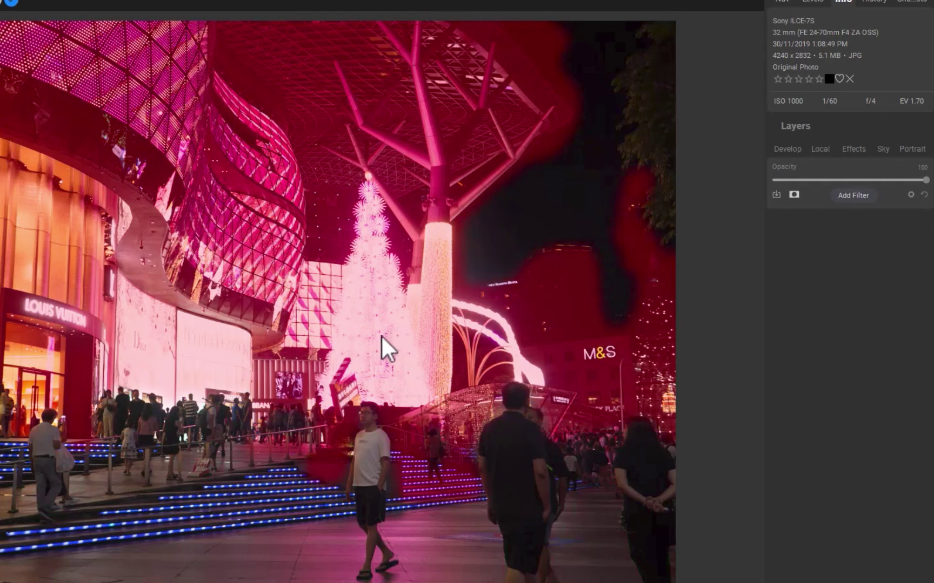
click(371, 318)
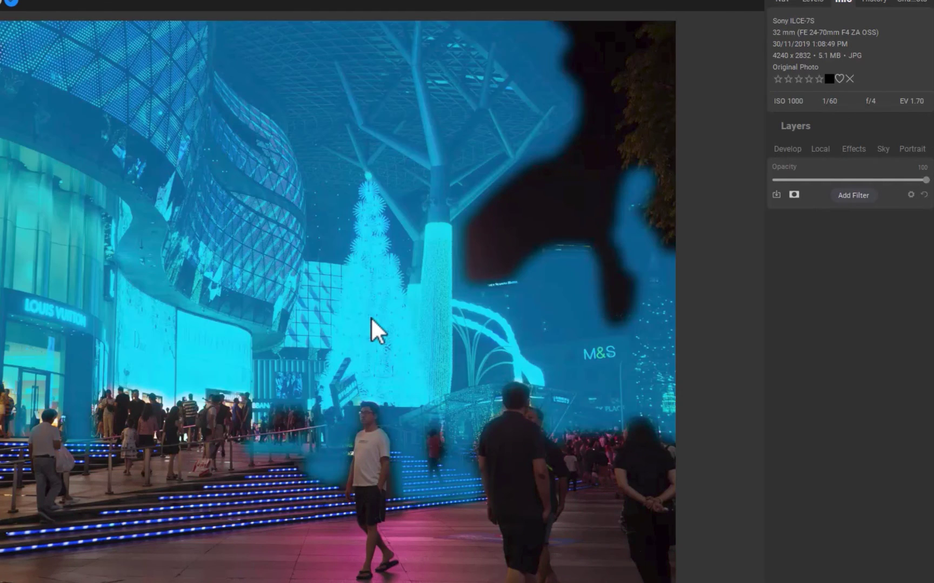
click(373, 314)
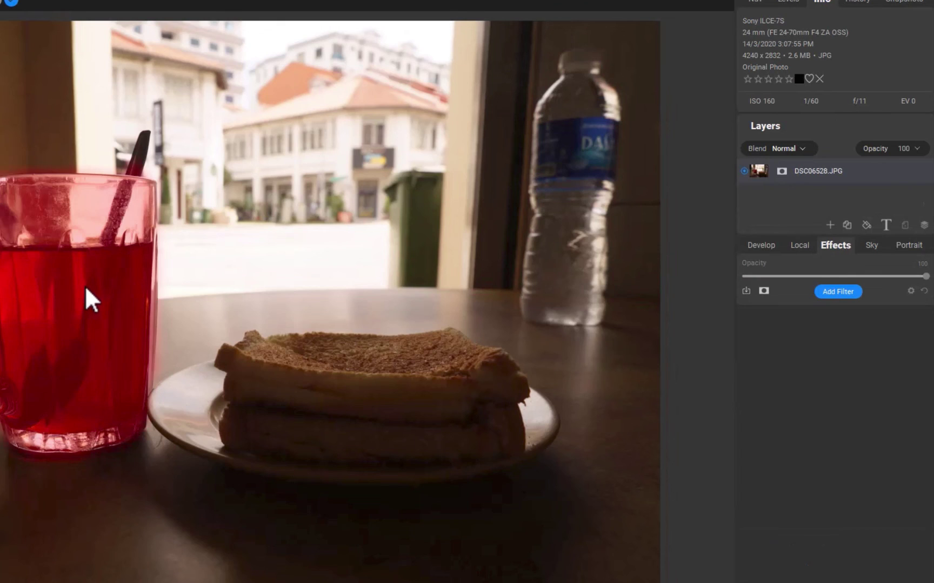
Try to select the glass of tea and the sandwich with Super Select AI, deselect the table region, and exit the selection tool.
click(85, 287)
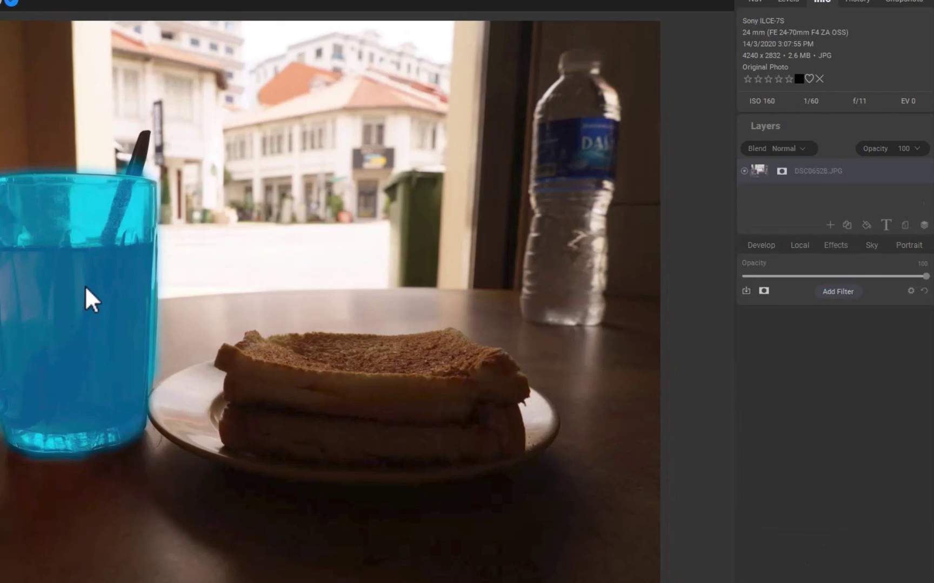
click(393, 403)
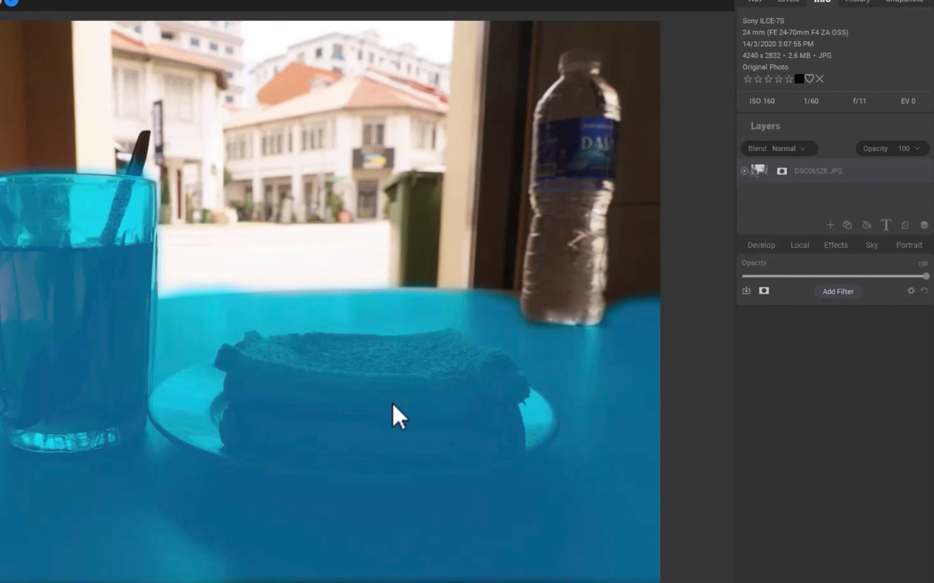
click(389, 406)
click(385, 406)
click(386, 406)
click(385, 406)
click(385, 407)
click(385, 406)
click(385, 406)
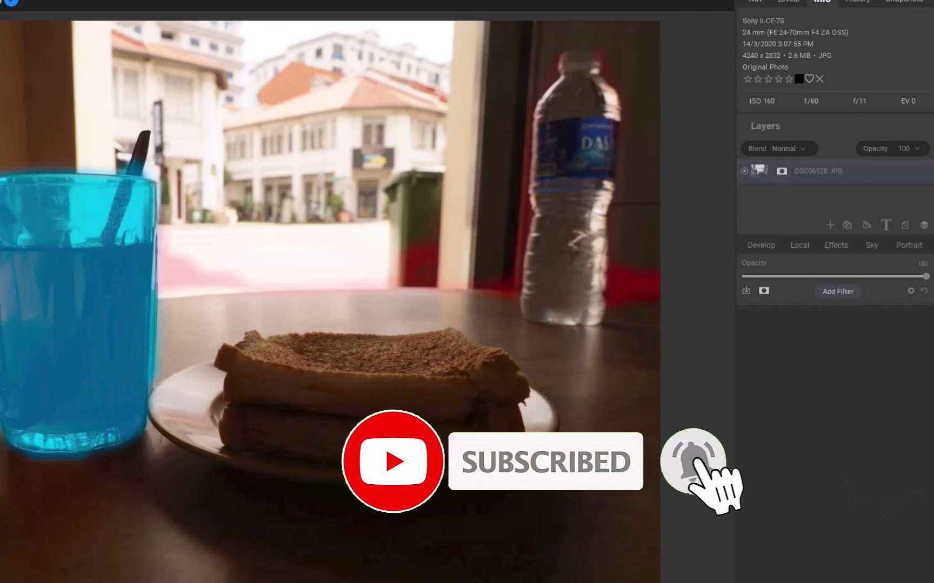
click(1, 5)
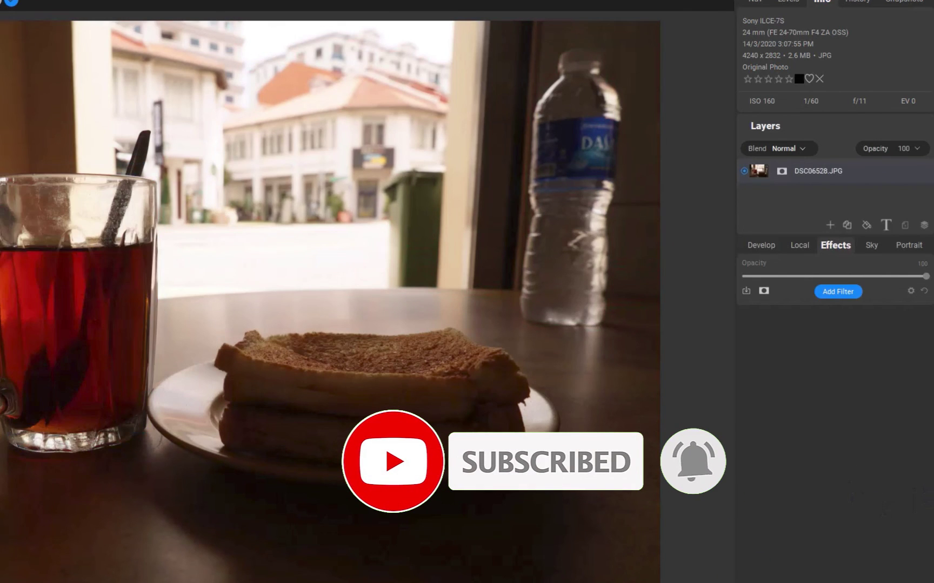